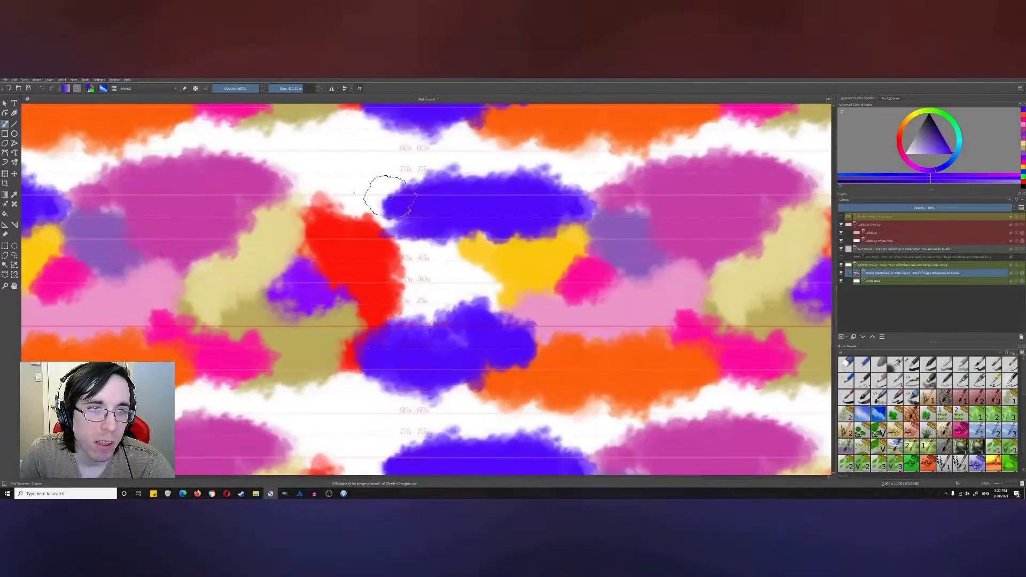
Turn off Wrap Around Mode to see one copy of the splotch painting, then re-enable it with W.
click(39, 105)
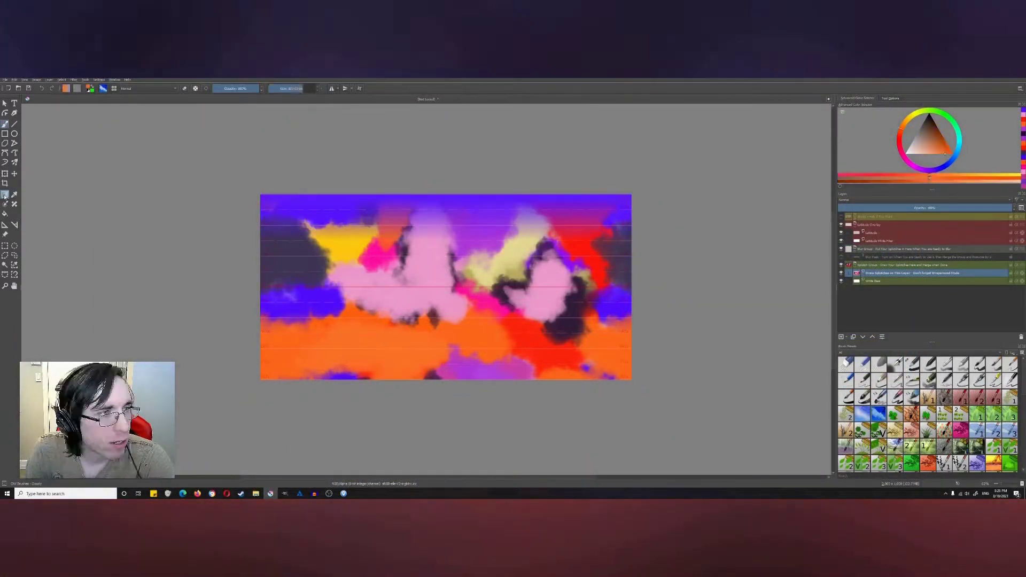
key(w)
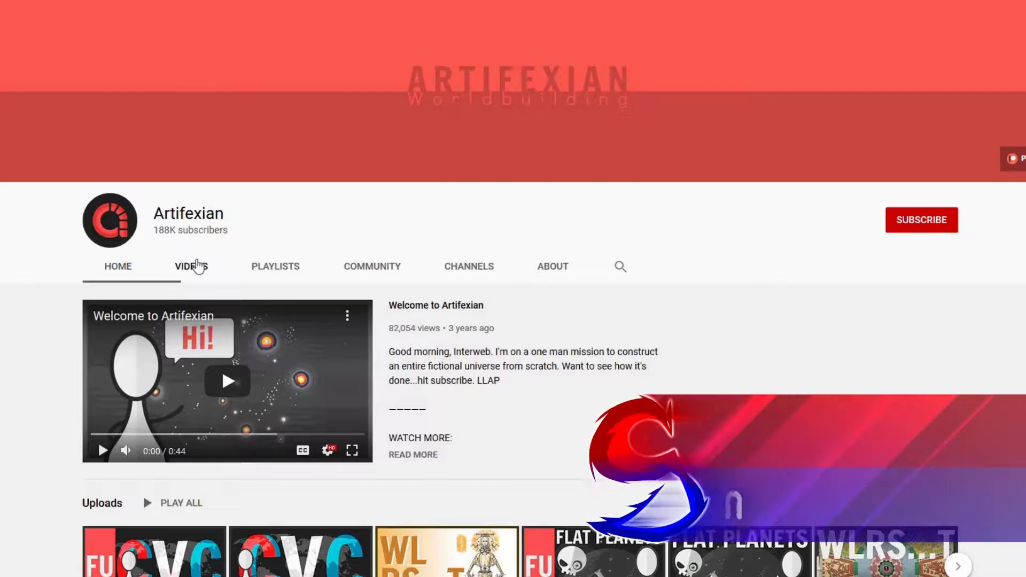
Browse the channel's Videos and Playlists lists, then switch to the Atmospheric Circulation video tab.
click(188, 264)
scroll(680, 255, down, 6)
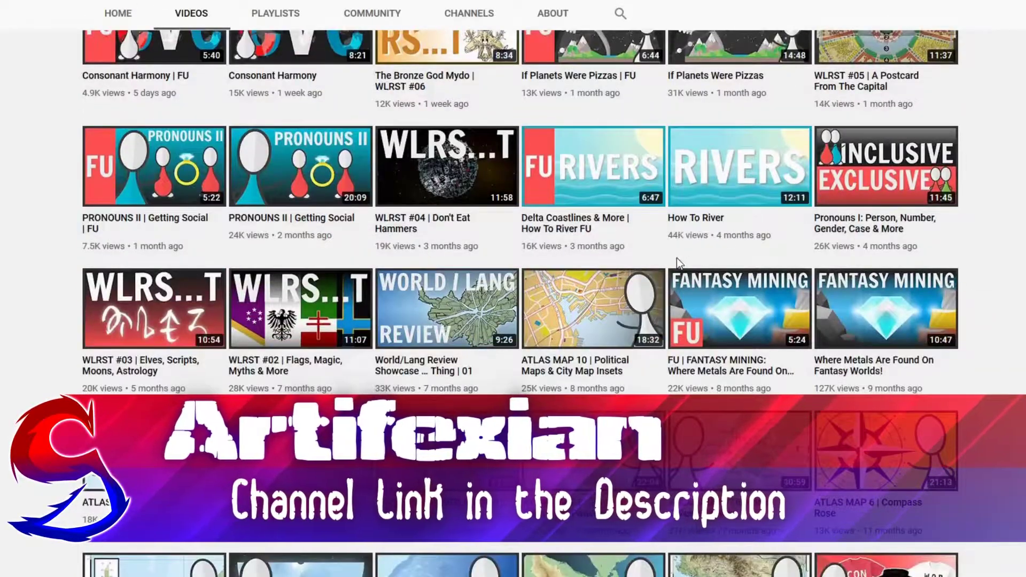
scroll(325, 189, up, 5)
click(263, 202)
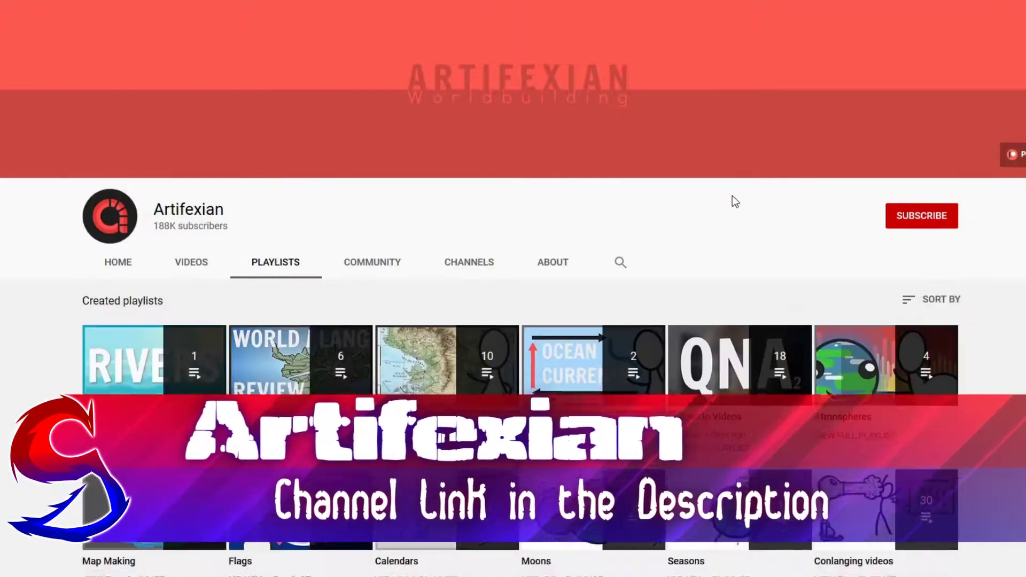
scroll(731, 201, down, 5)
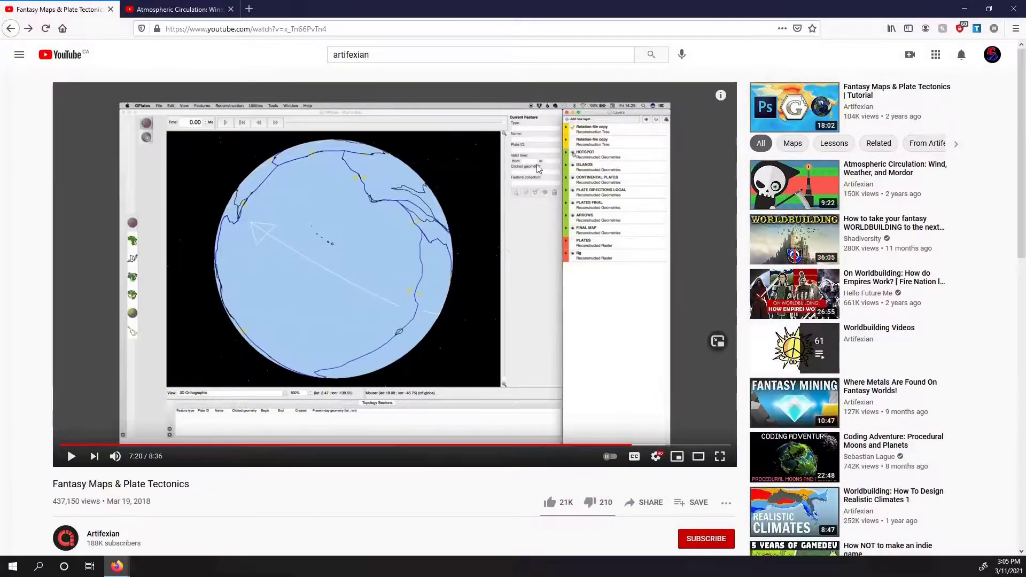
key(ctrl+Tab)
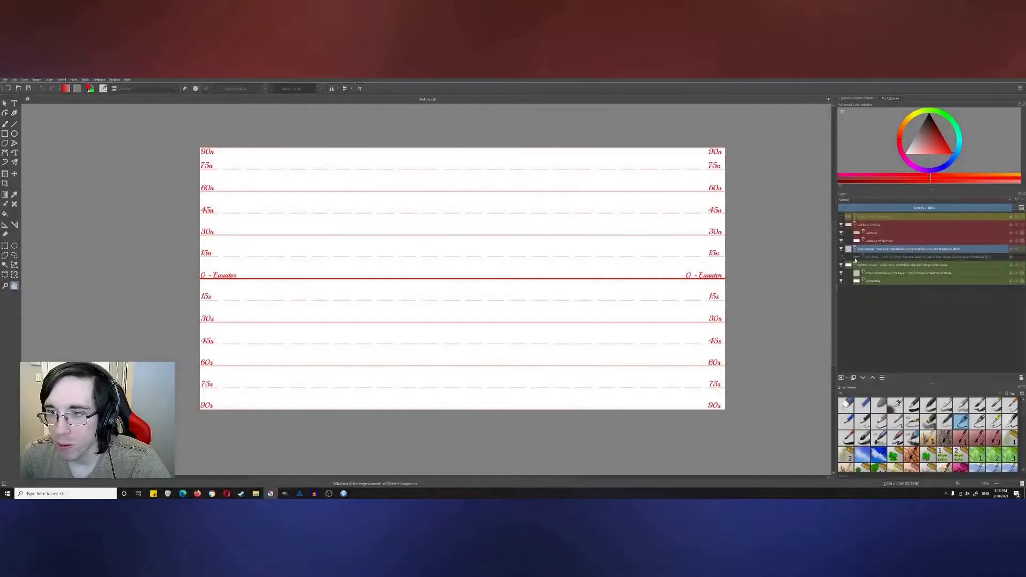
Select the Draw Splotches layer in the Layers docker.
click(866, 273)
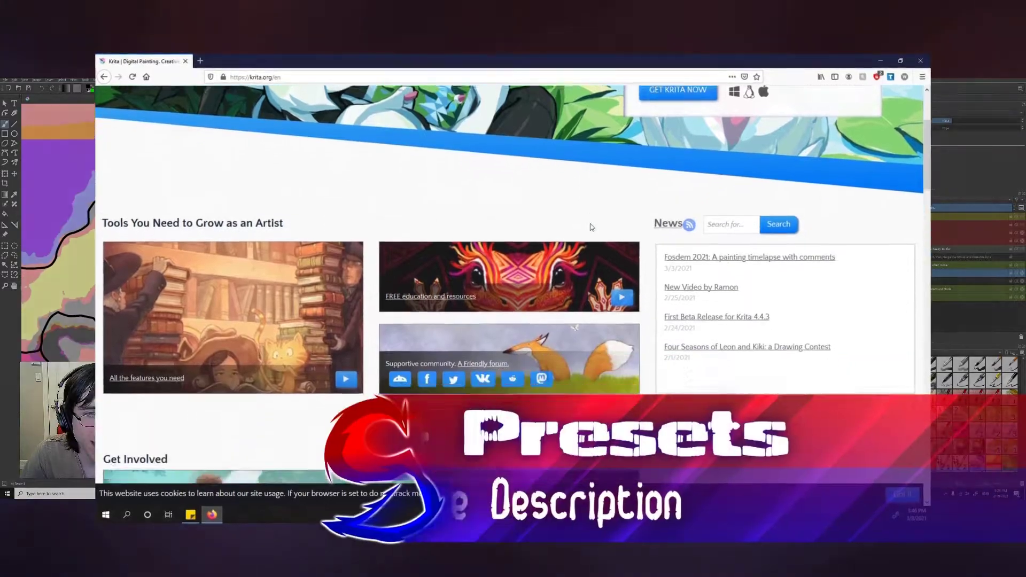
Scroll down the krita.org home page and back up.
scroll(590, 227, down, 1)
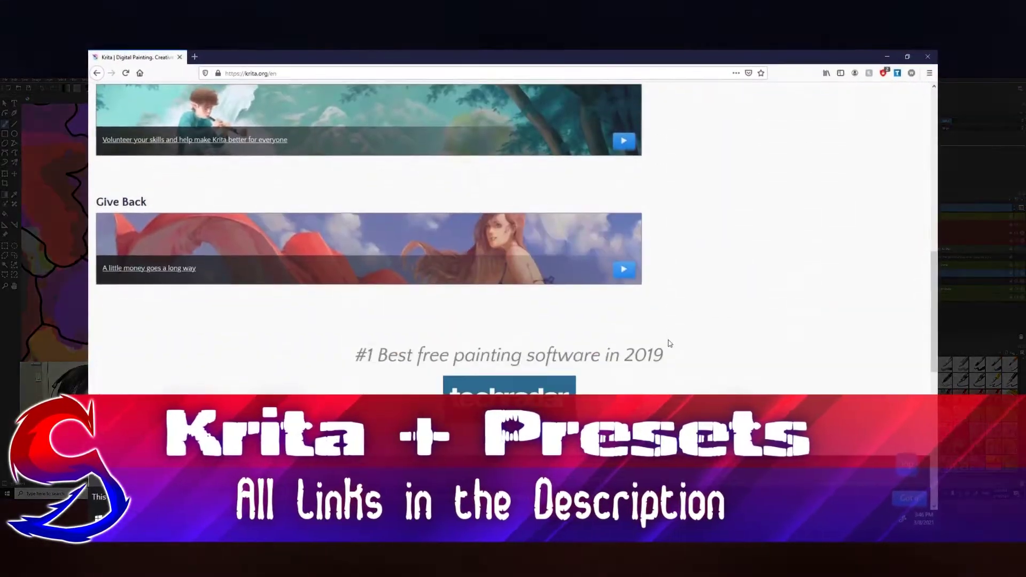
scroll(669, 343, up, 15)
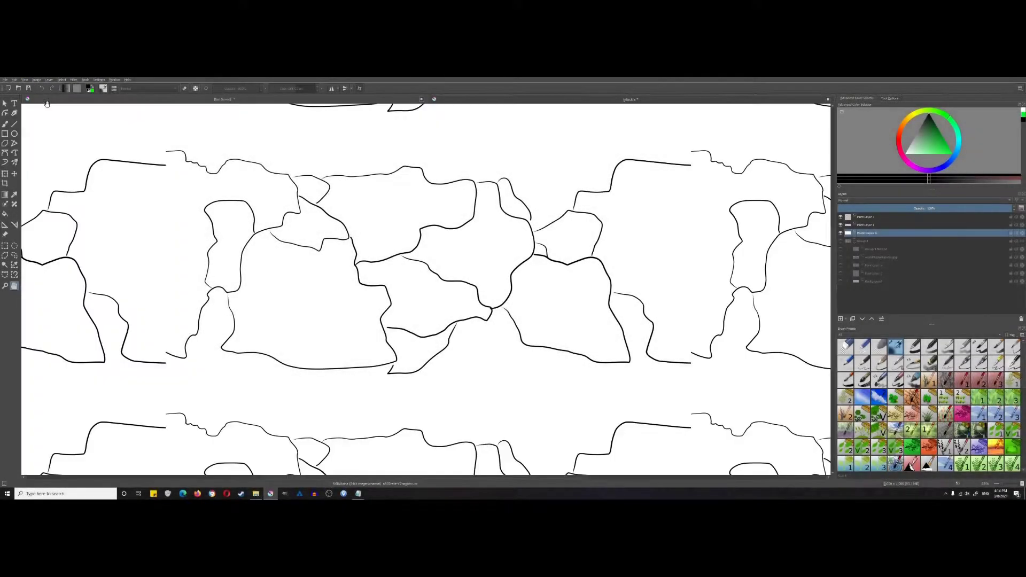
Pan across the tiled plate outlines and zoom in on the break at the seam.
drag(178, 182, 362, 201)
key(z)
click(435, 259)
click(425, 232)
click(497, 297)
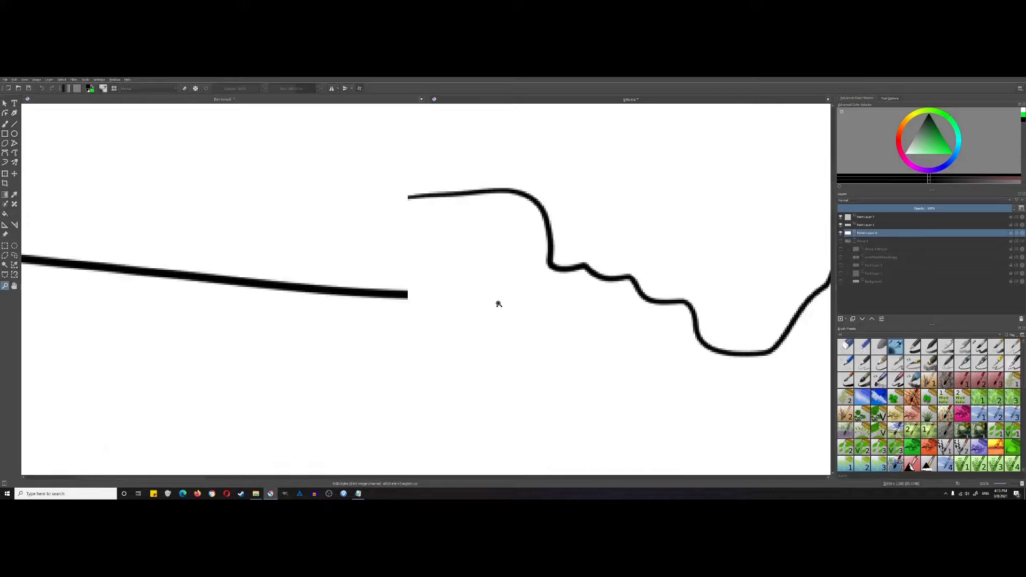
Trace black brush outlines around Africa toward India, along Eurasia, and North America.
key(b)
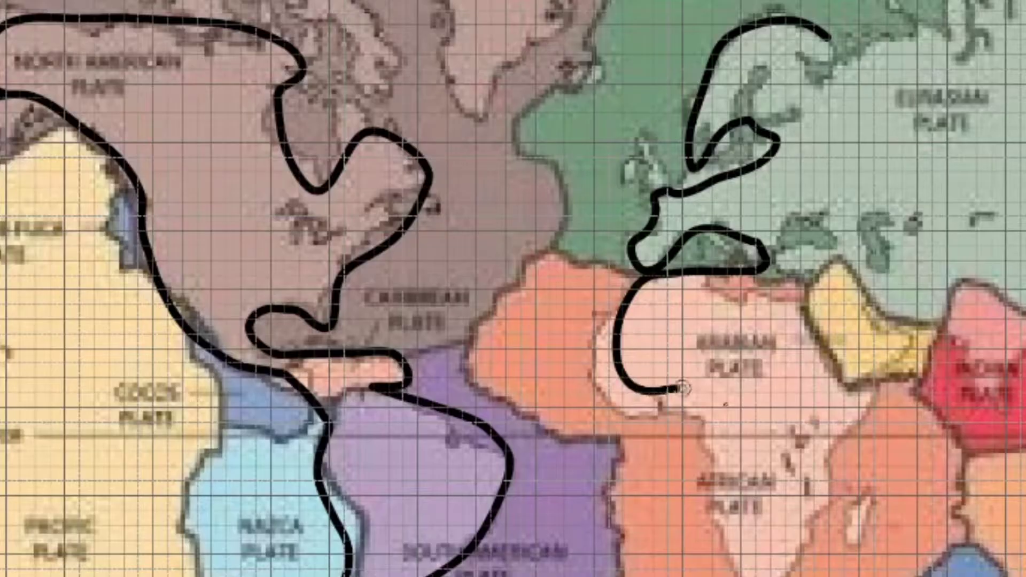
mouse_move(668, 386)
mouse_down()
mouse_move(774, 546)
mouse_move(856, 388)
mouse_move(910, 381)
mouse_move(970, 435)
mouse_move(1023, 445)
mouse_up()
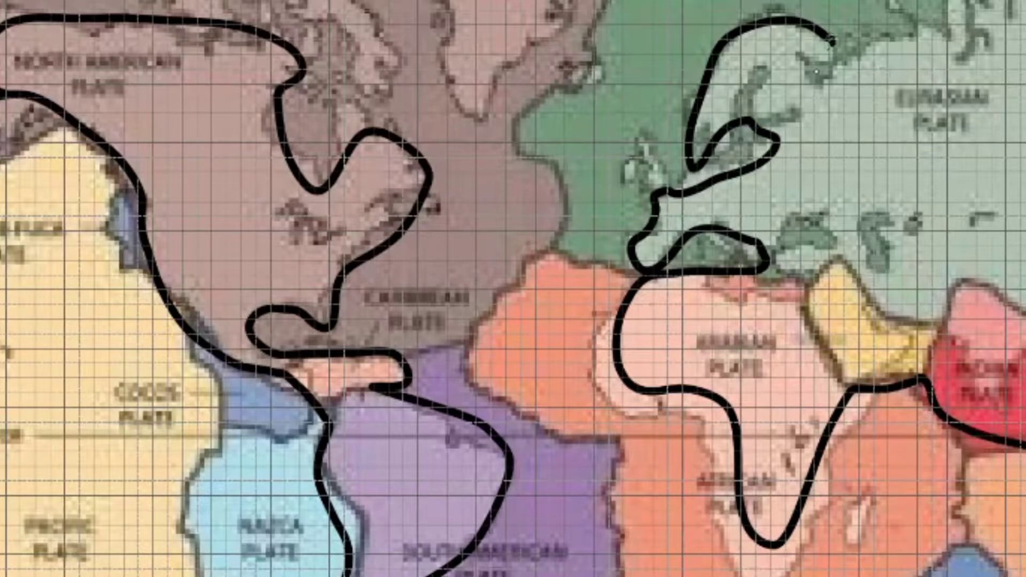
drag(831, 42, 1000, 34)
mouse_move(451, 9)
mouse_down()
mouse_move(445, 114)
mouse_move(532, 35)
mouse_up()
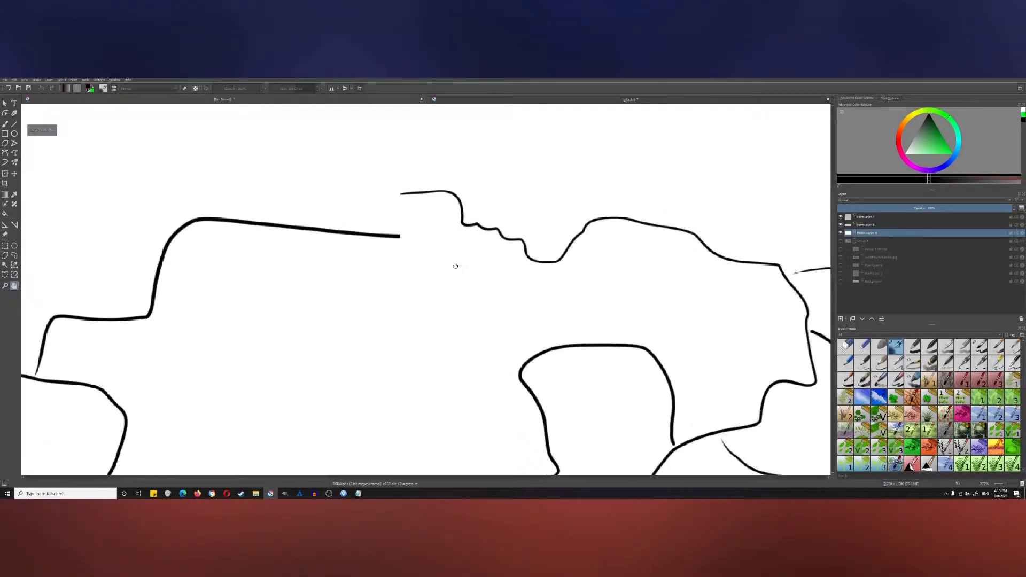
Turn on Wrap Around Mode so the latitude-line map tiles seamlessly.
drag(351, 147, 460, 309)
click(24, 79)
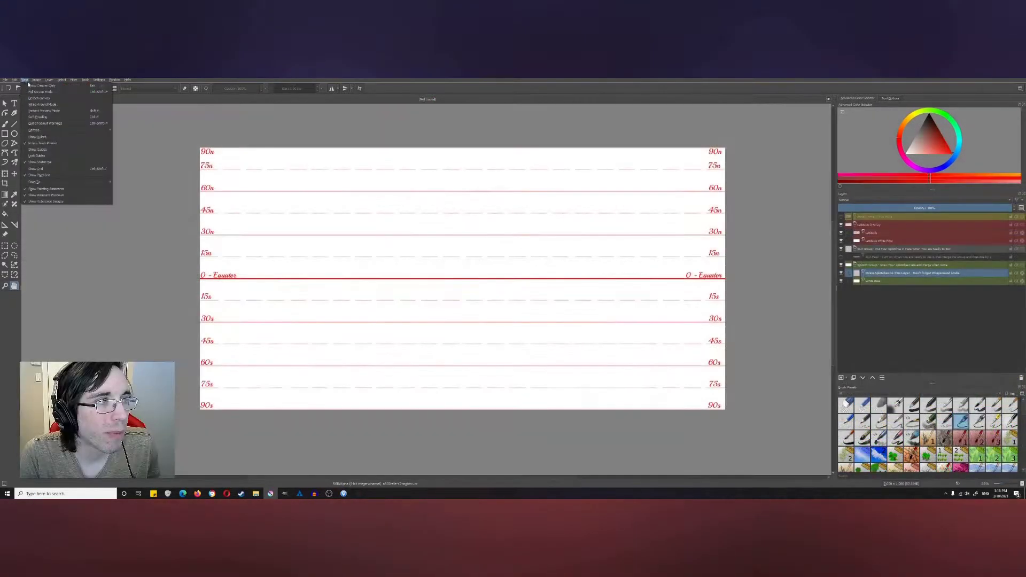
click(51, 104)
click(24, 80)
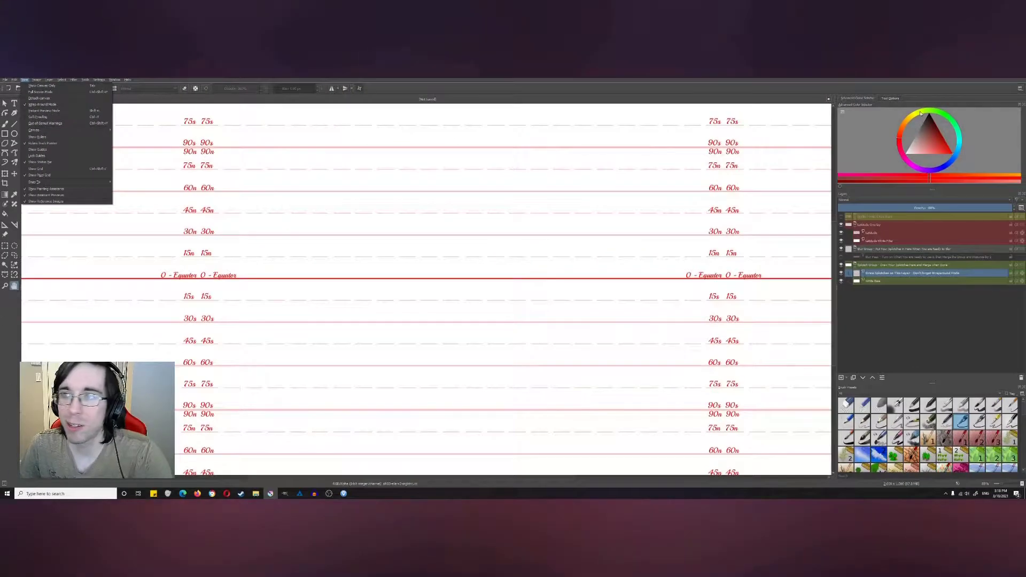
click(920, 113)
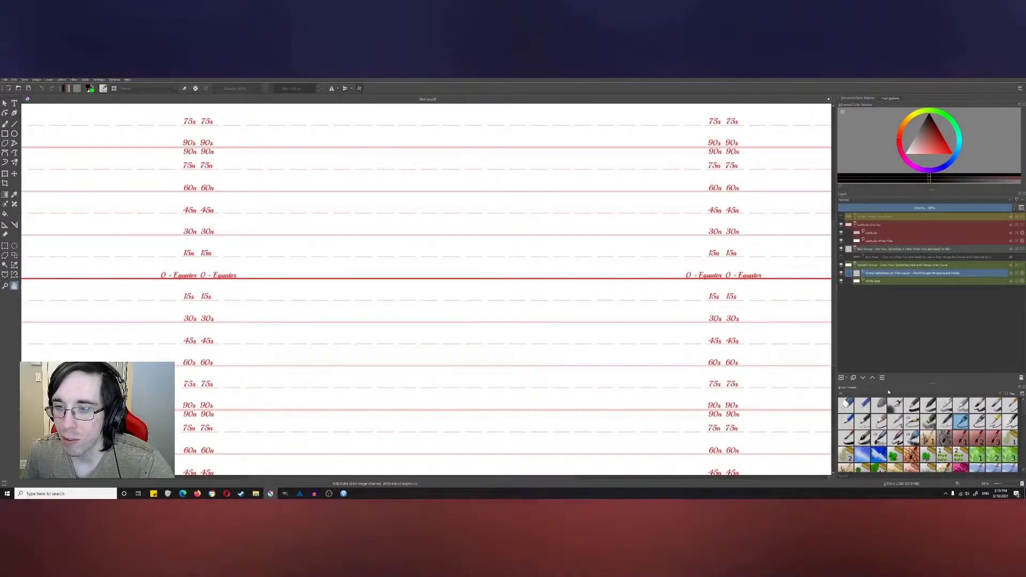
Paint a wavy test line across the seam, pan to check the repeat, then remove it.
key(b)
mouse_move(491, 224)
mouse_down()
mouse_move(446, 215)
mouse_move(356, 266)
mouse_move(246, 211)
mouse_move(138, 229)
mouse_move(84, 253)
mouse_move(47, 208)
mouse_move(85, 185)
mouse_move(54, 168)
mouse_move(29, 187)
mouse_up()
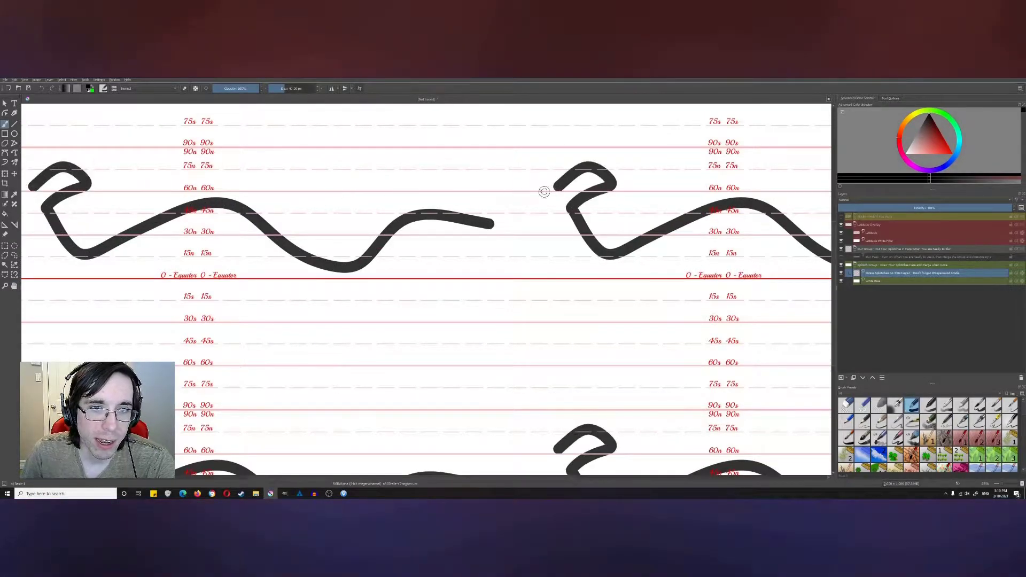
mouse_move(482, 217)
mouse_down()
mouse_move(524, 207)
mouse_move(560, 178)
mouse_up()
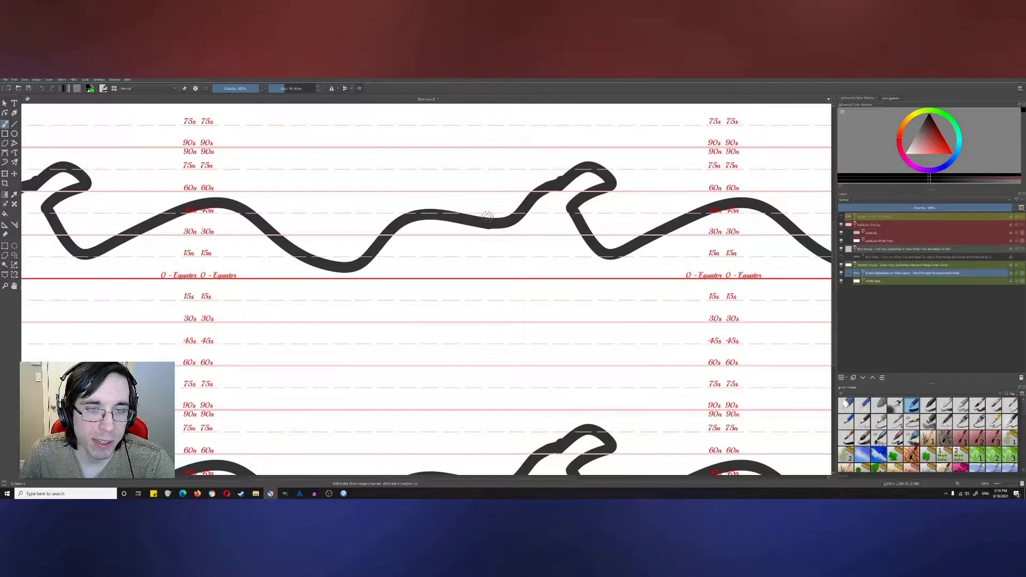
key(h)
mouse_move(486, 216)
mouse_down()
mouse_move(259, 257)
mouse_move(690, 177)
mouse_move(517, 240)
mouse_move(506, 298)
mouse_move(520, 258)
mouse_move(347, 227)
mouse_up()
key(Delete)
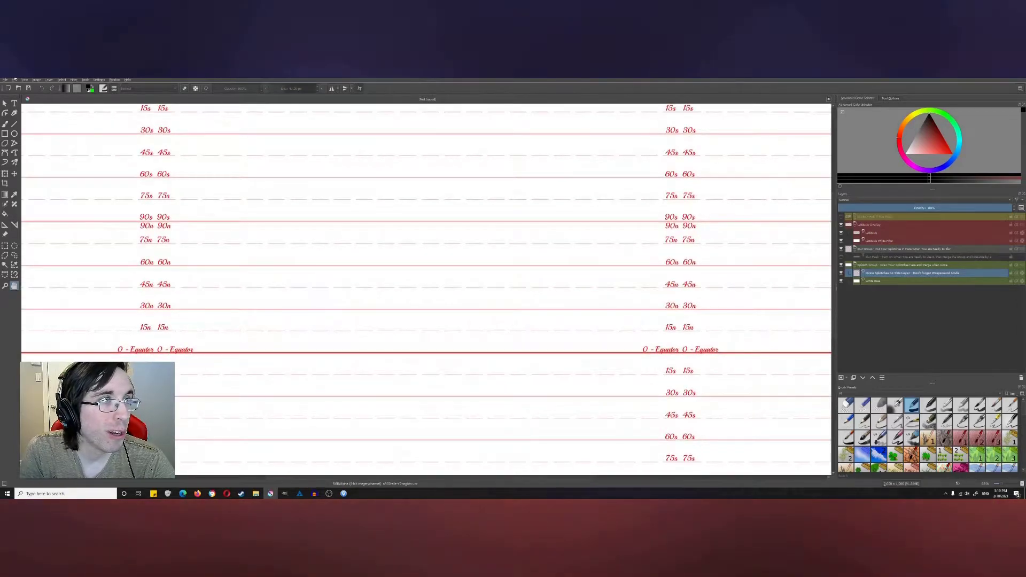
Show the grid, paint and remove a curvy test stroke, then hide the grid again.
click(15, 79)
mouse_move(25, 79)
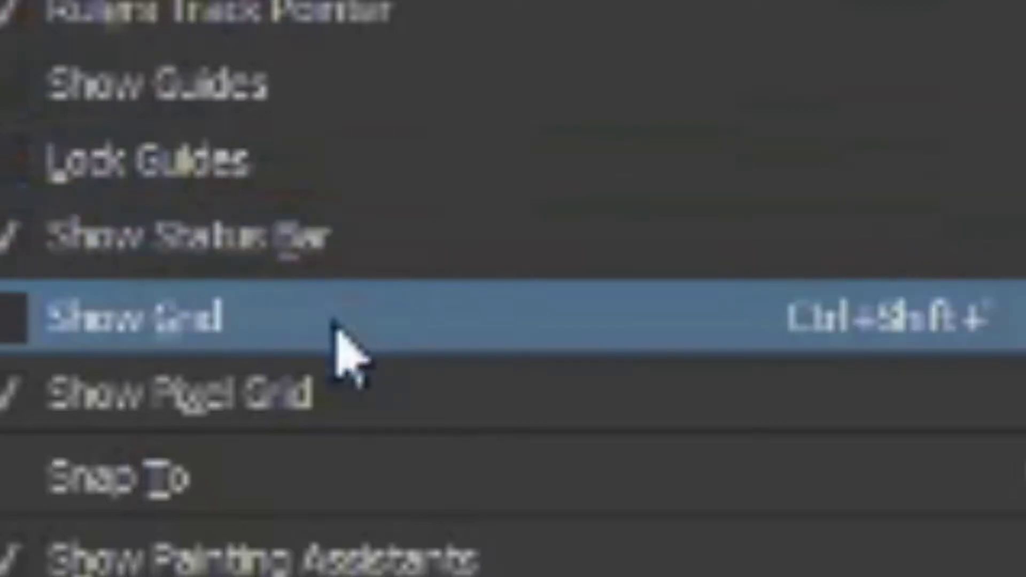
click(338, 333)
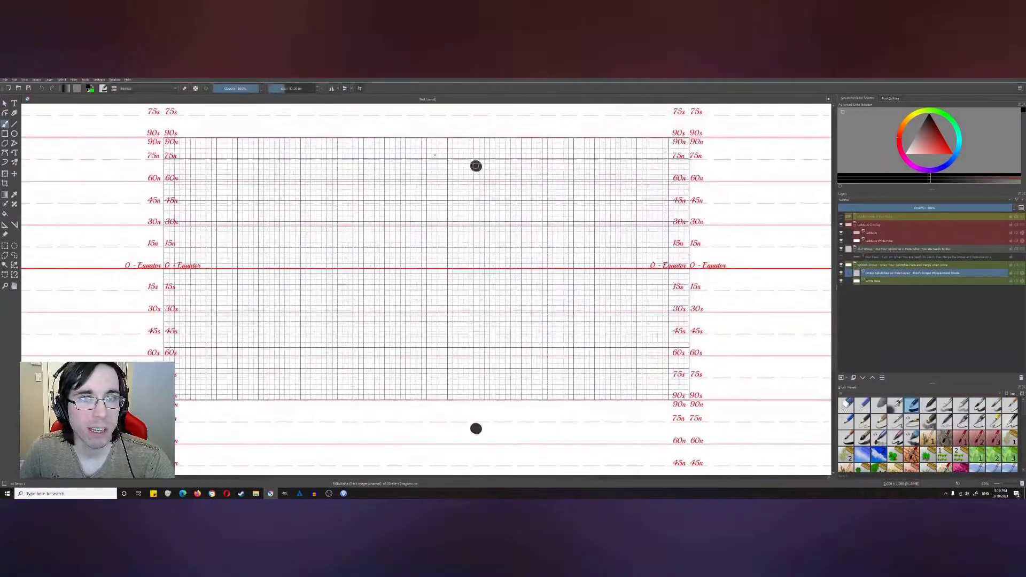
mouse_move(475, 166)
mouse_down()
mouse_move(537, 209)
mouse_move(545, 293)
mouse_up()
key(Delete)
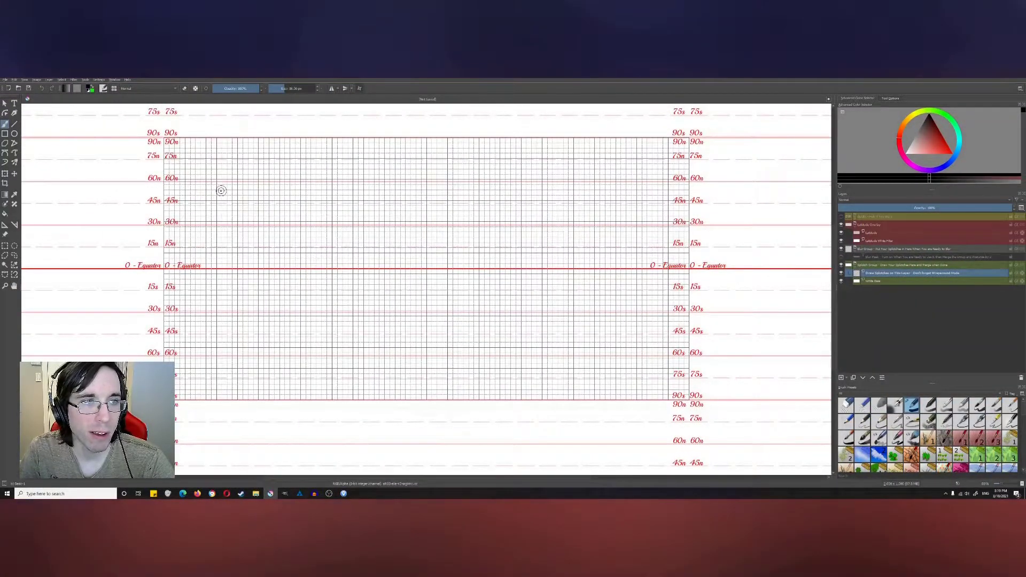
click(24, 80)
click(48, 110)
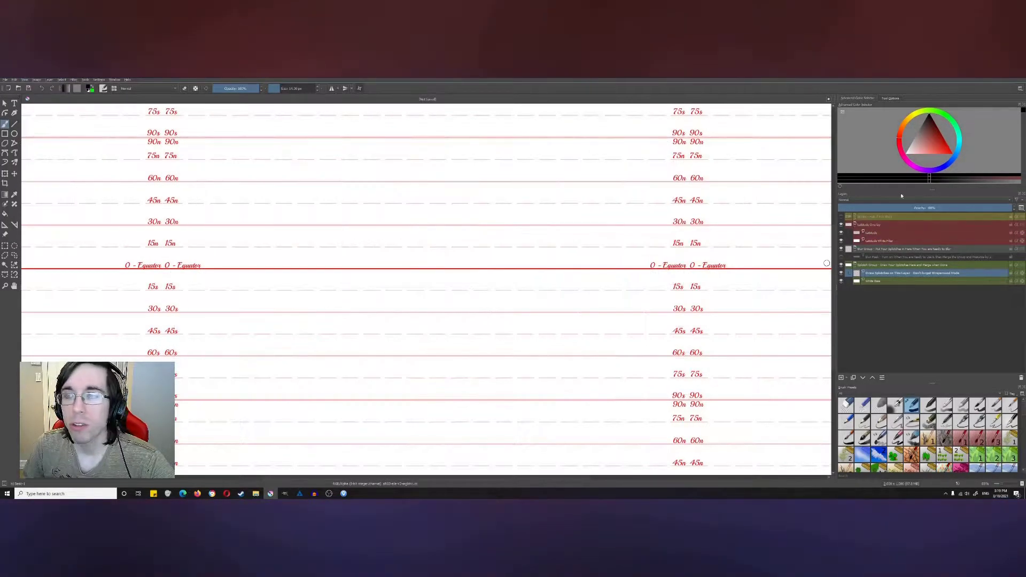
Pick red as the painting colour, scroll the Environment Brushes page, and open its creator's profile.
ctrl+click(823, 138)
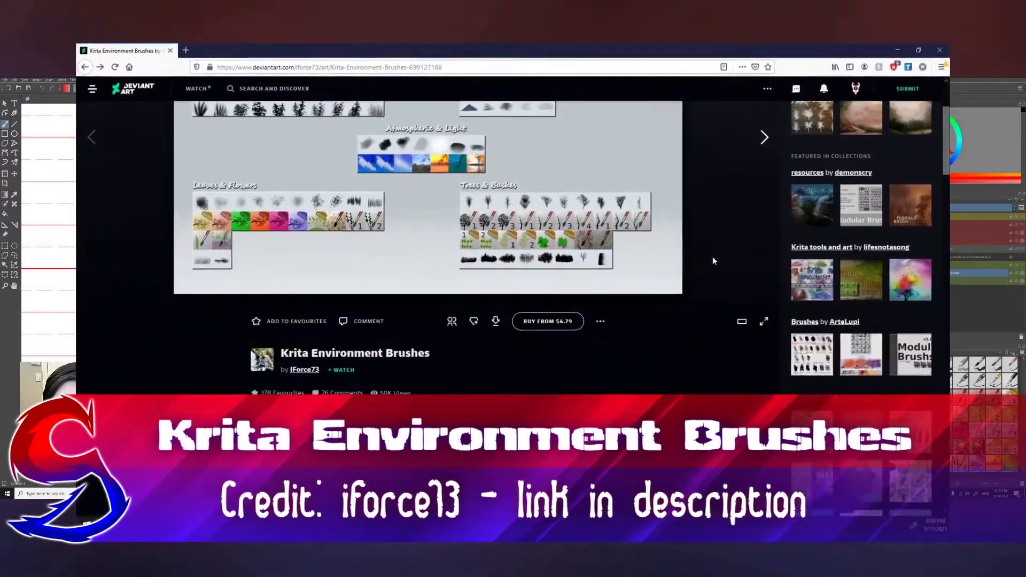
scroll(713, 261, down, 3)
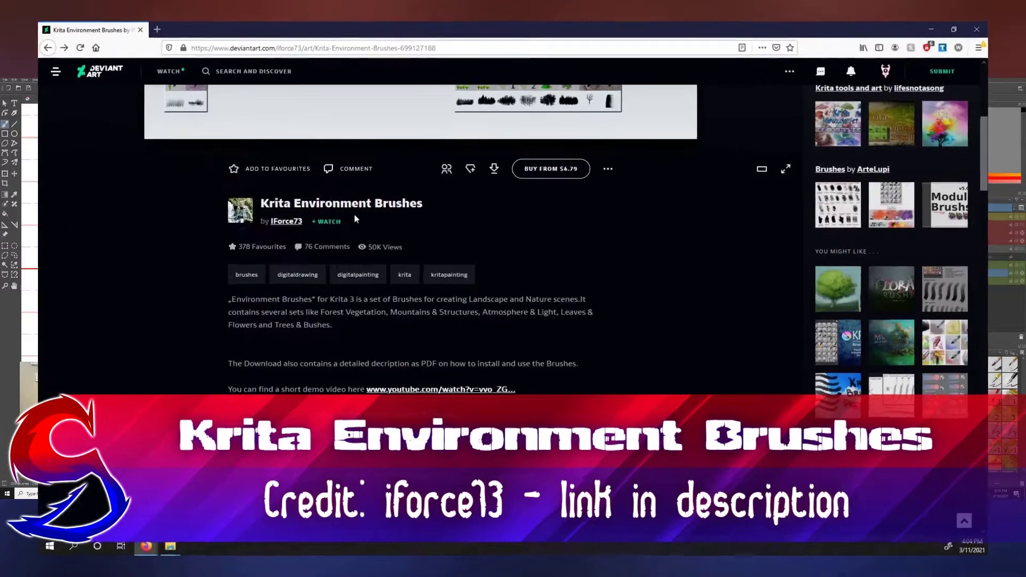
click(287, 220)
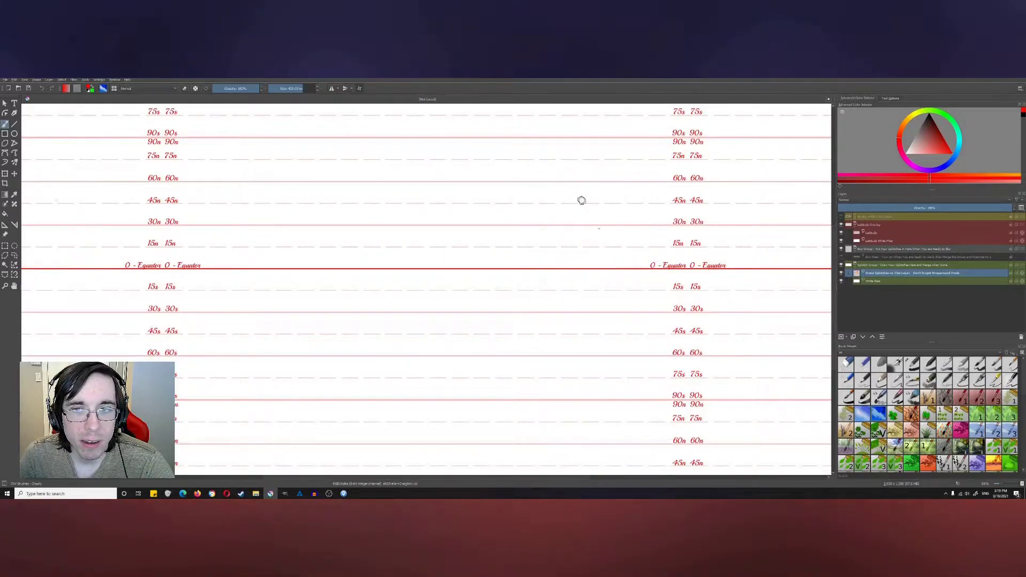
Paint a large red patch across the equator, undoing the earlier attempts.
mouse_move(581, 201)
mouse_down()
mouse_move(622, 261)
mouse_move(612, 226)
mouse_move(584, 221)
mouse_move(637, 220)
mouse_move(640, 255)
mouse_move(610, 264)
mouse_move(637, 251)
mouse_move(649, 184)
mouse_up()
key(ctrl+z)
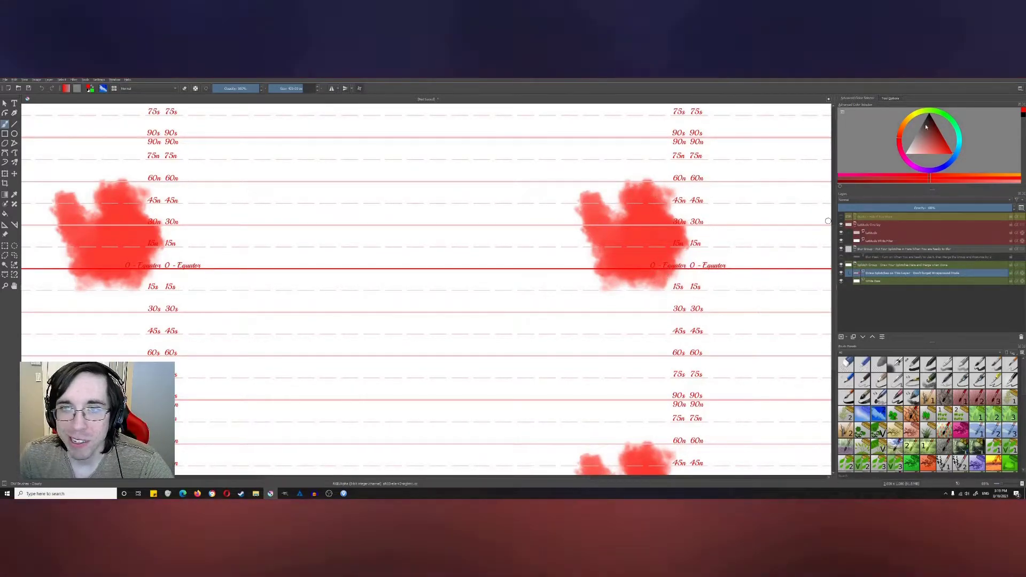
key(Delete)
mouse_move(615, 203)
mouse_down()
mouse_move(664, 197)
mouse_move(639, 187)
mouse_move(548, 197)
mouse_move(595, 168)
mouse_move(642, 260)
mouse_move(598, 289)
mouse_move(611, 258)
mouse_move(573, 260)
mouse_move(641, 201)
mouse_move(578, 195)
mouse_up()
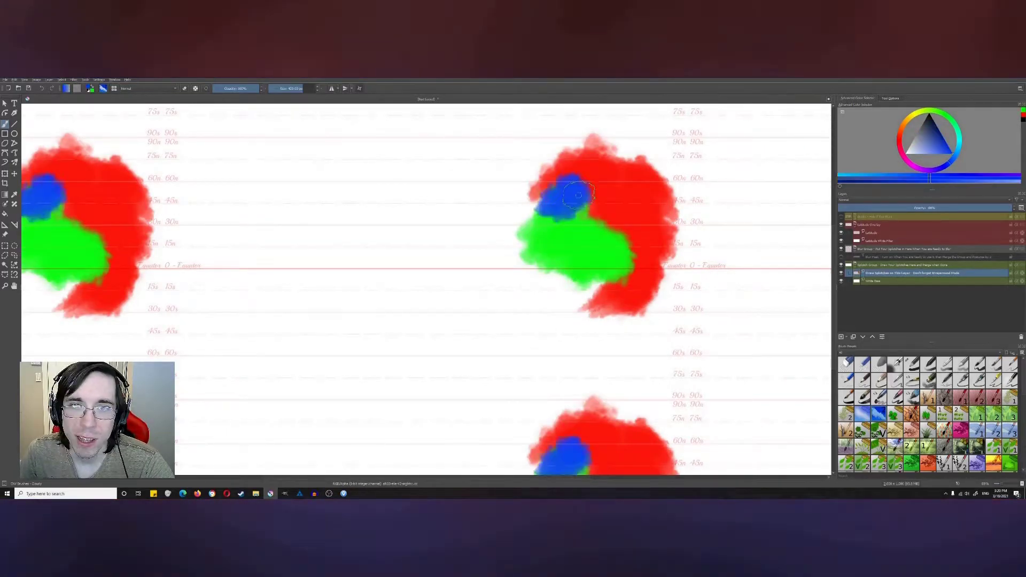
key(ctrl+z)
key(ctrl+z)
Add a large yellow blob at left-centre with pink and purple patches around it.
drag(230, 176, 290, 227)
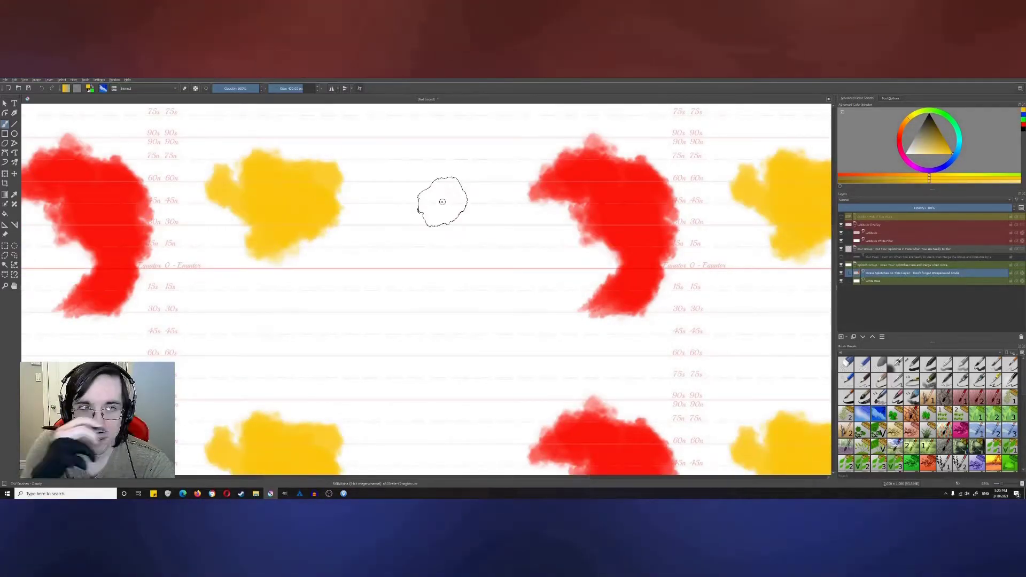
drag(401, 213, 470, 270)
key(ctrl+z)
mouse_move(261, 267)
mouse_down()
mouse_move(348, 230)
mouse_move(348, 198)
mouse_up()
key(ctrl+z)
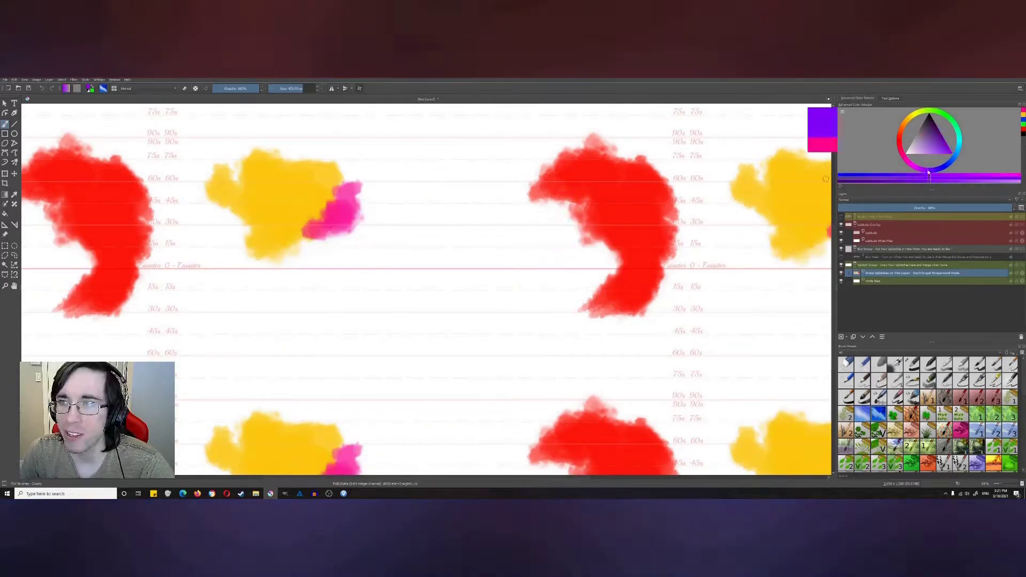
drag(524, 224, 588, 246)
drag(368, 160, 395, 224)
Paint large olive and magenta blobs, then pink and orange blobs across the lower map.
ctrl+click(342, 230)
drag(454, 241, 522, 247)
drag(476, 220, 529, 281)
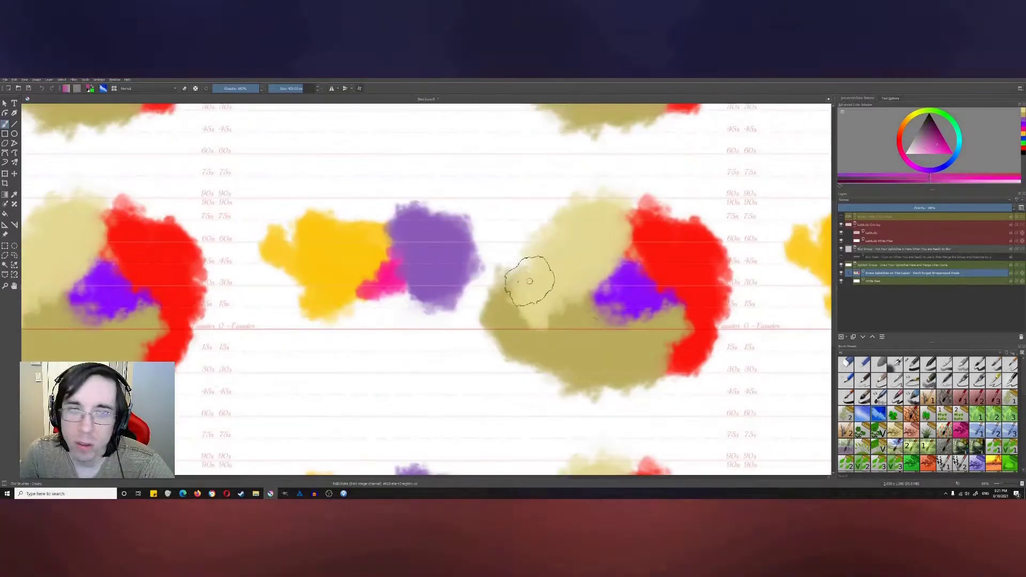
drag(454, 176, 561, 214)
drag(160, 289, 481, 310)
Fit the map in view and paint red-orange, pink and dark blobs across its middle.
key(minus)
drag(294, 331, 534, 374)
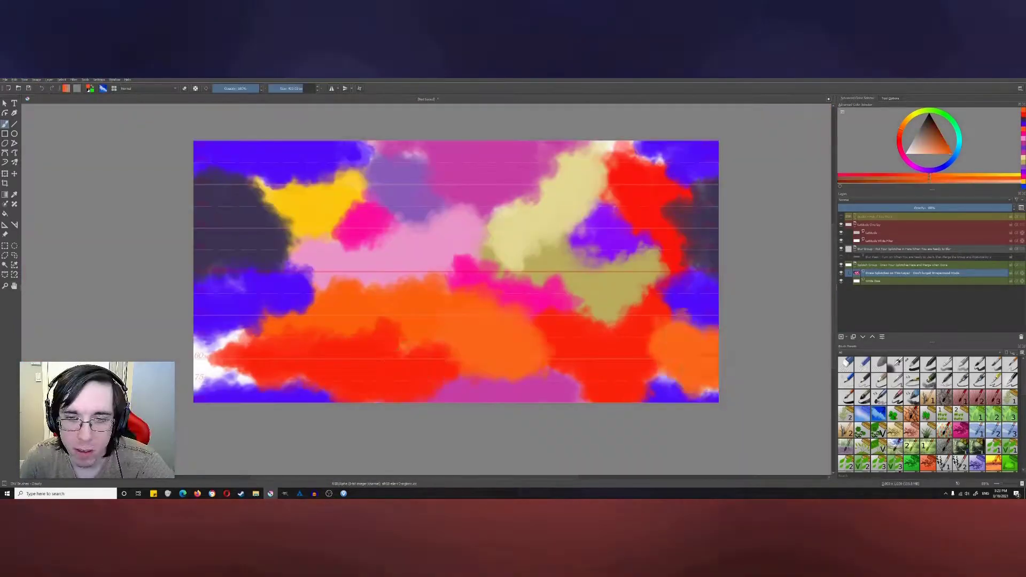
key(w)
drag(522, 211, 481, 267)
key(w)
drag(347, 278, 406, 240)
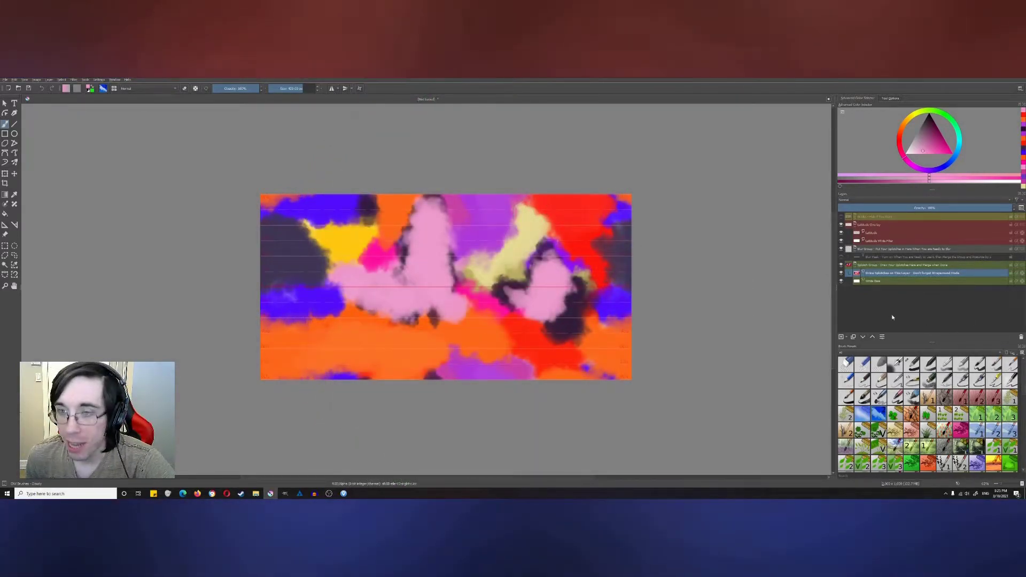
Sample the blue-violet, fade it down from the map's top with a gradient, then sample orange.
key(p)
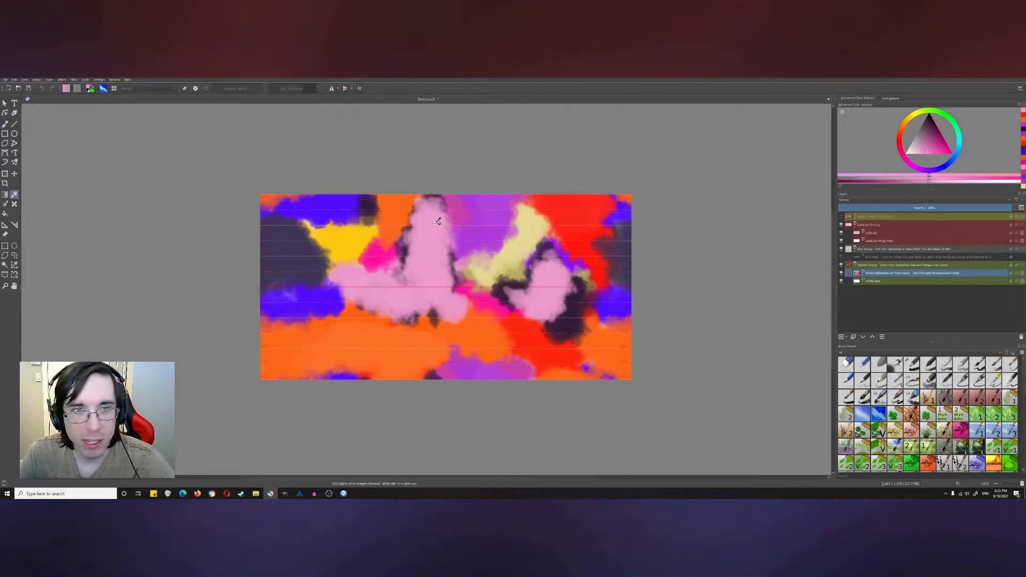
click(350, 201)
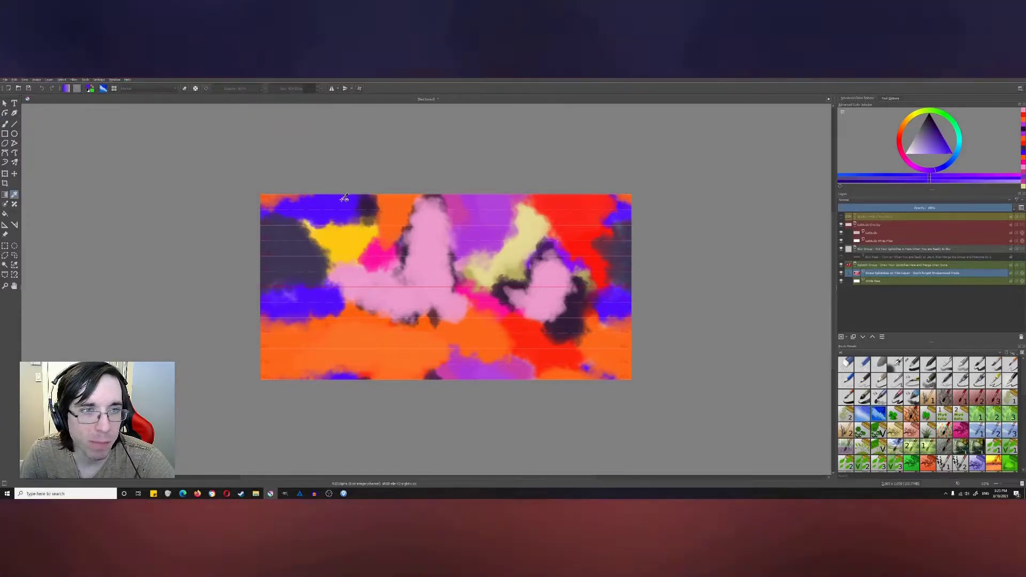
key(b)
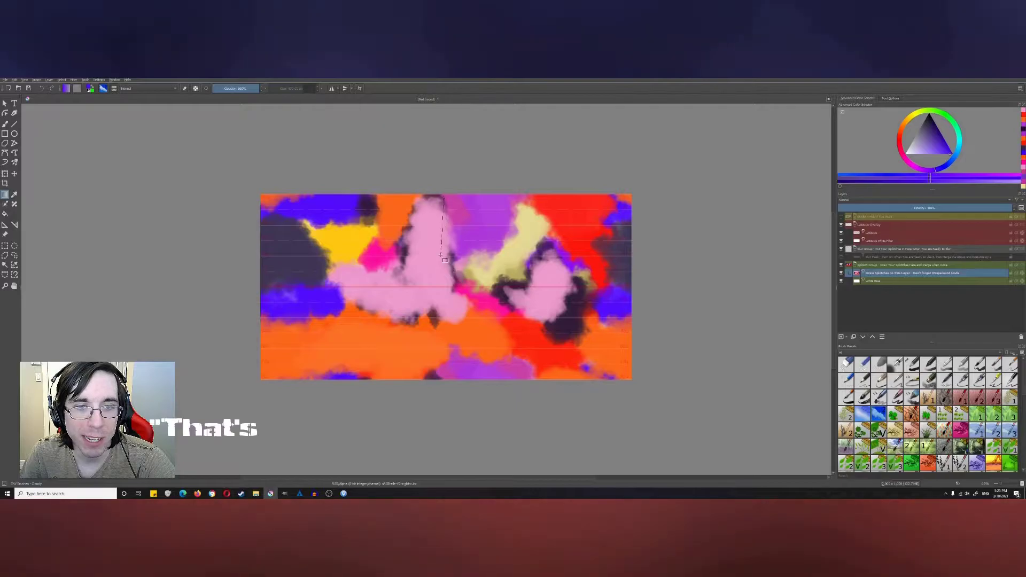
drag(441, 287, 442, 287)
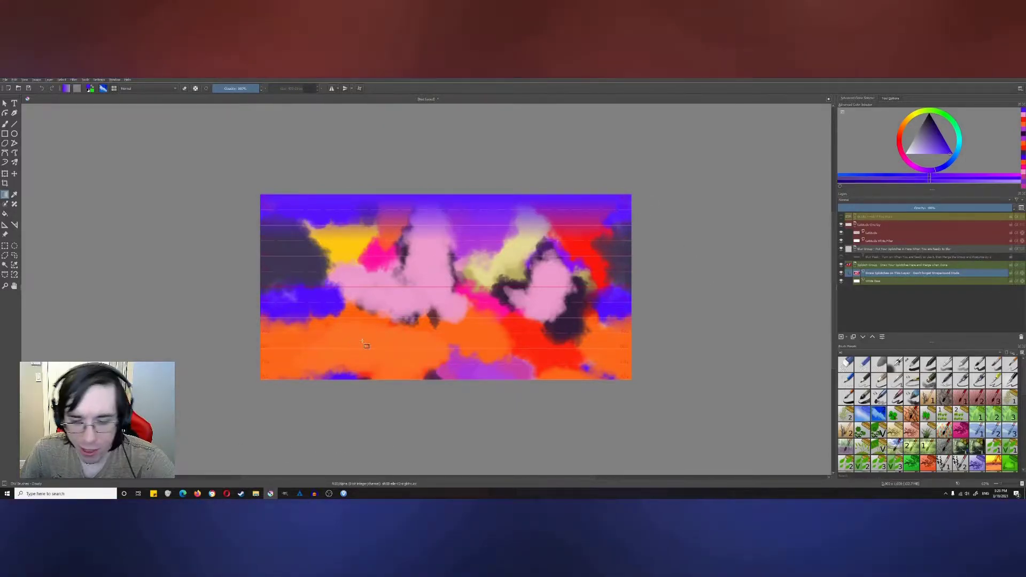
click(406, 356)
key(b)
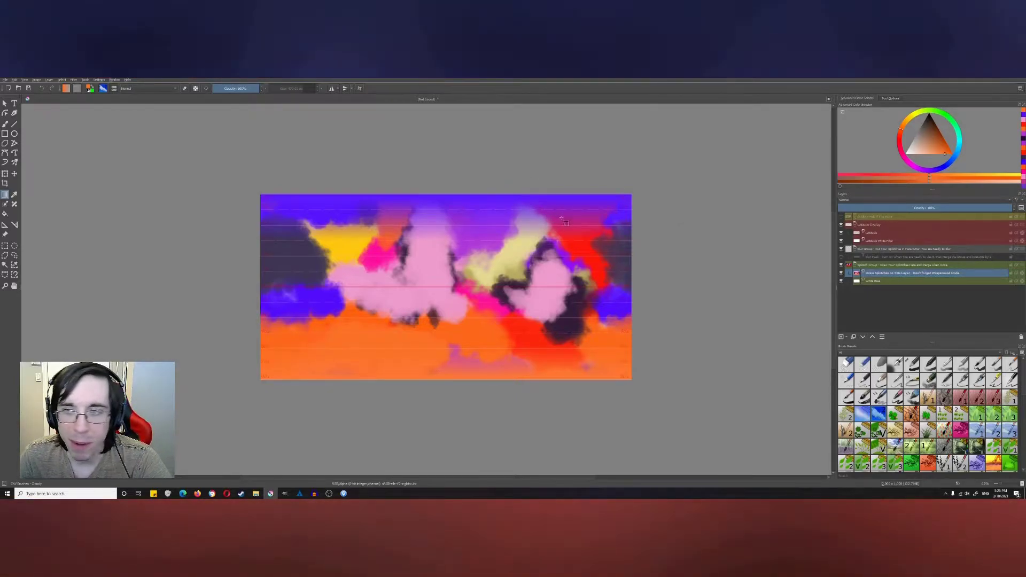
Pan the map slightly, then apply Filter > Artistic > Posterize with Steps set to 2.
drag(562, 219, 534, 222)
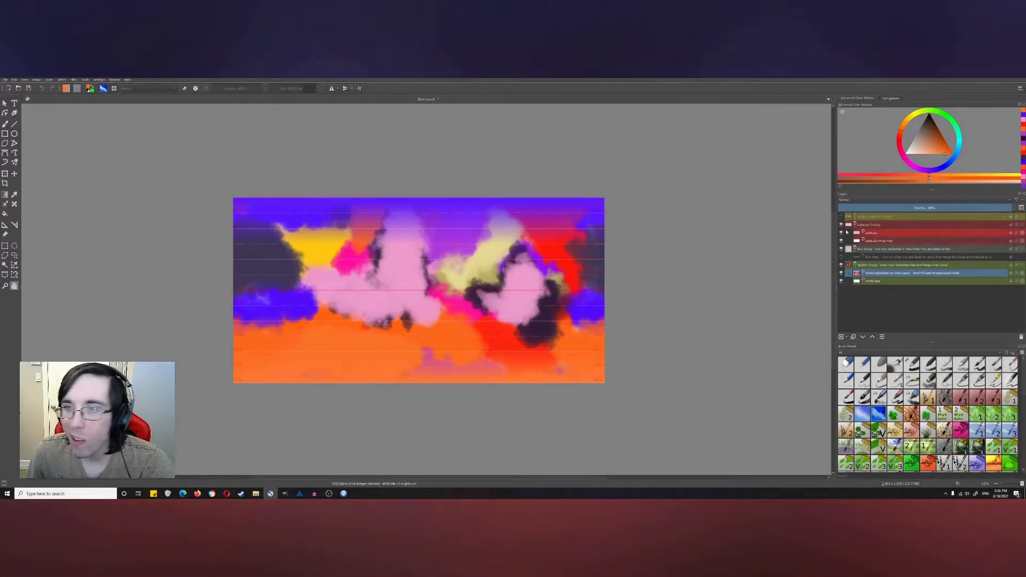
click(74, 80)
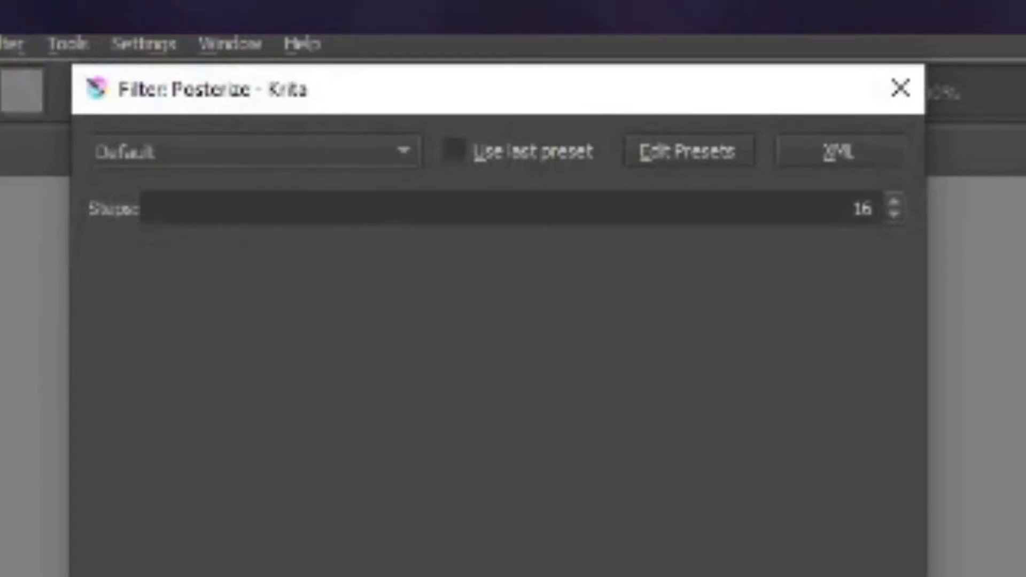
click(790, 203)
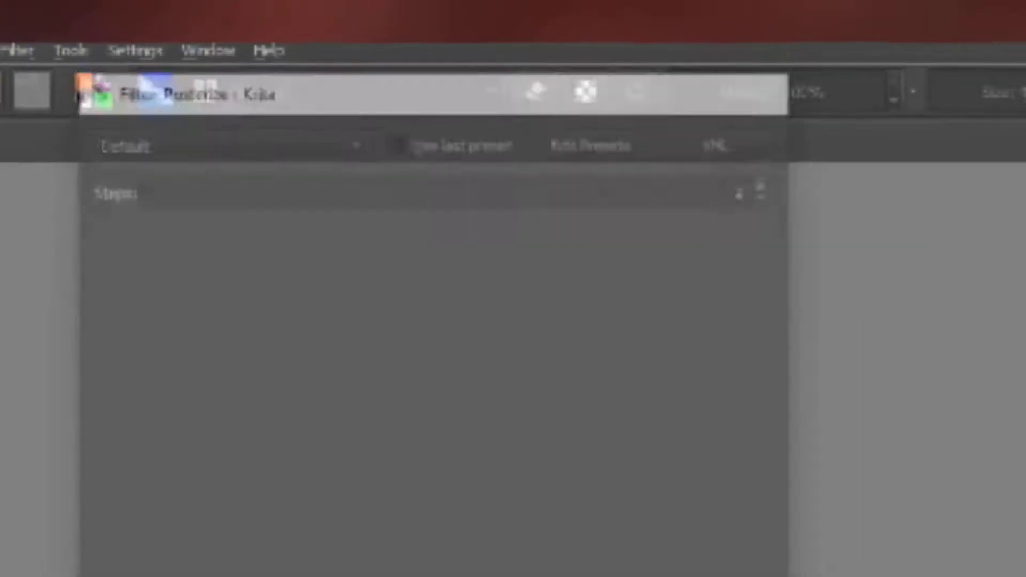
key(Return)
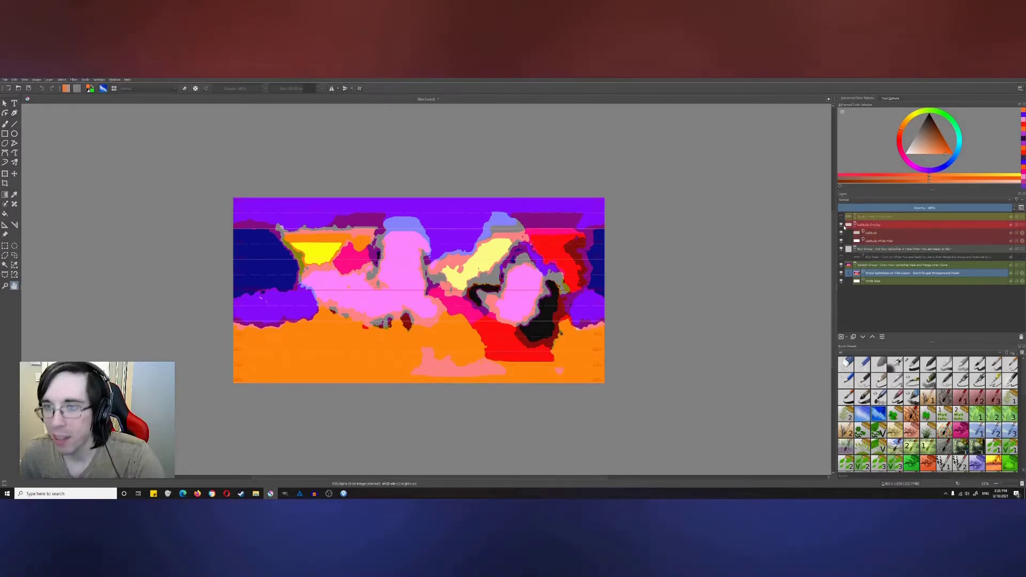
Hide the Latitude Overlay, fade Paint Layer 1 to 40% opacity, and select Paint Layer 2.
click(841, 225)
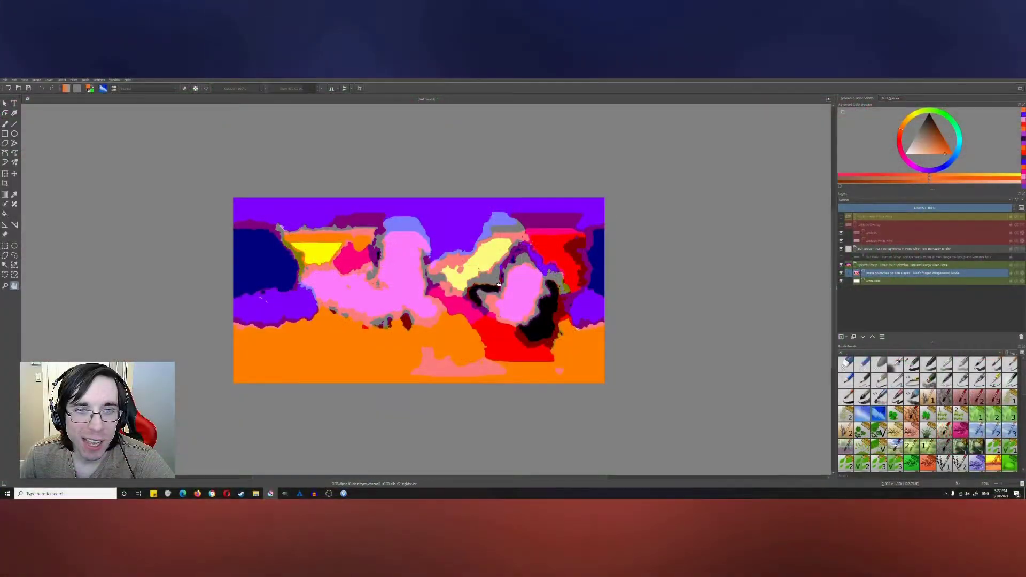
drag(479, 278, 557, 268)
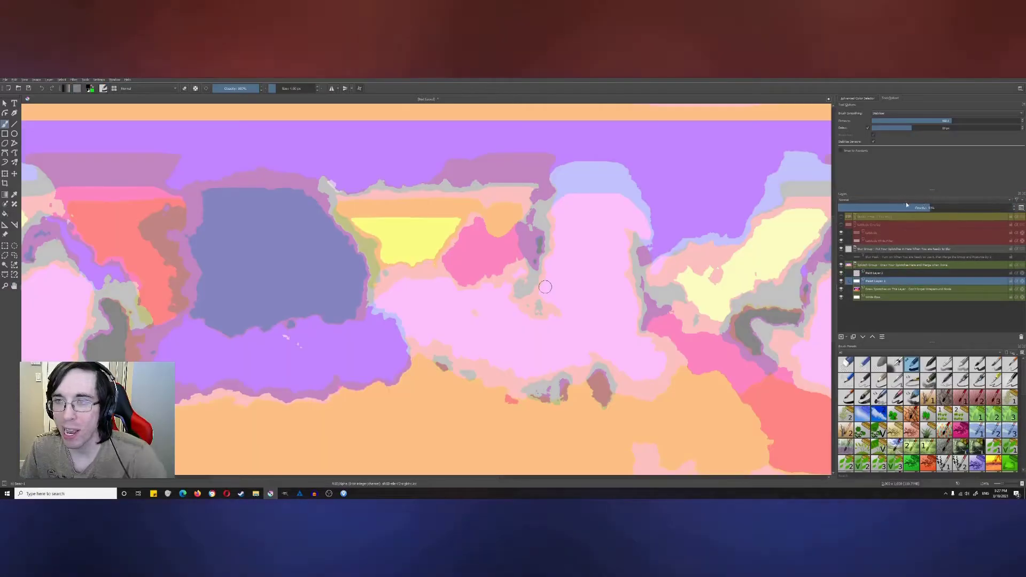
drag(887, 207, 906, 207)
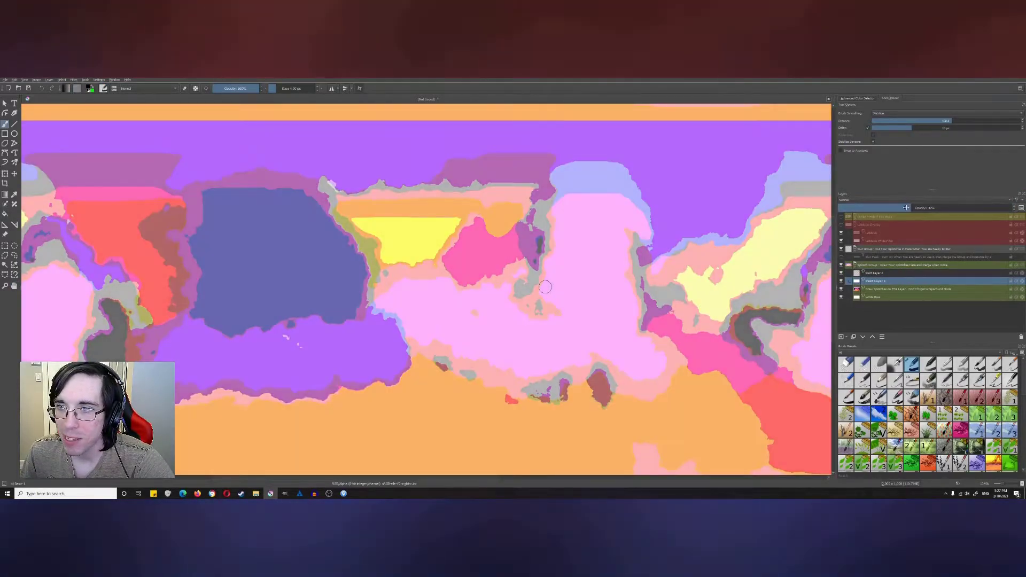
click(876, 273)
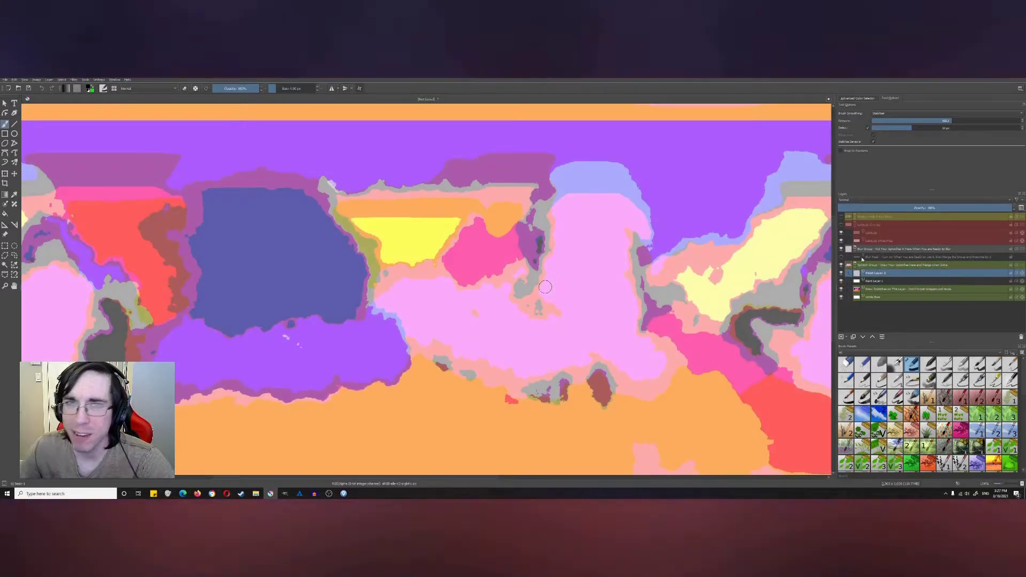
Trace black freehand outlines around the red, purple, magenta and light pink regions.
drag(491, 229, 550, 216)
drag(447, 329, 447, 291)
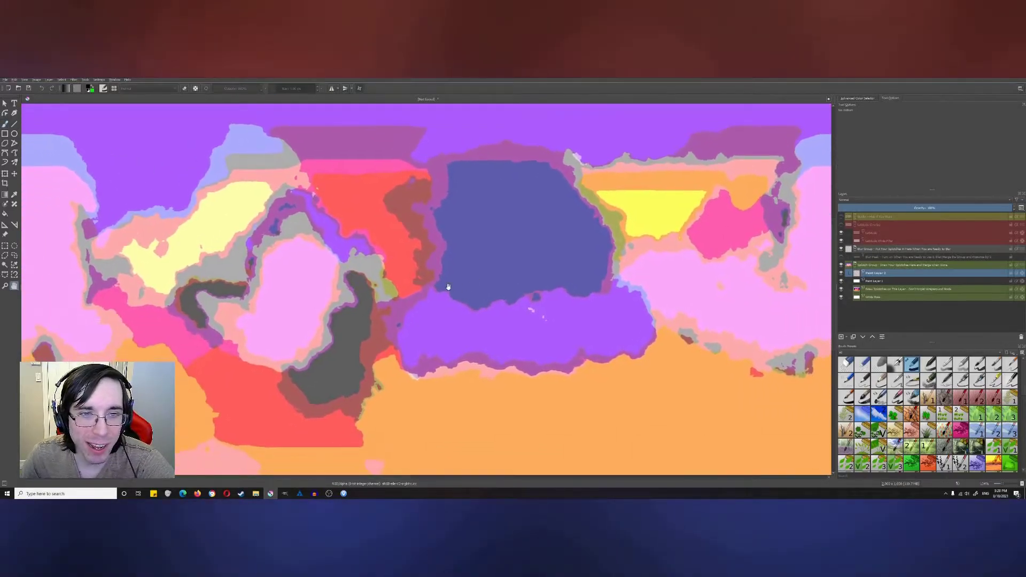
key(b)
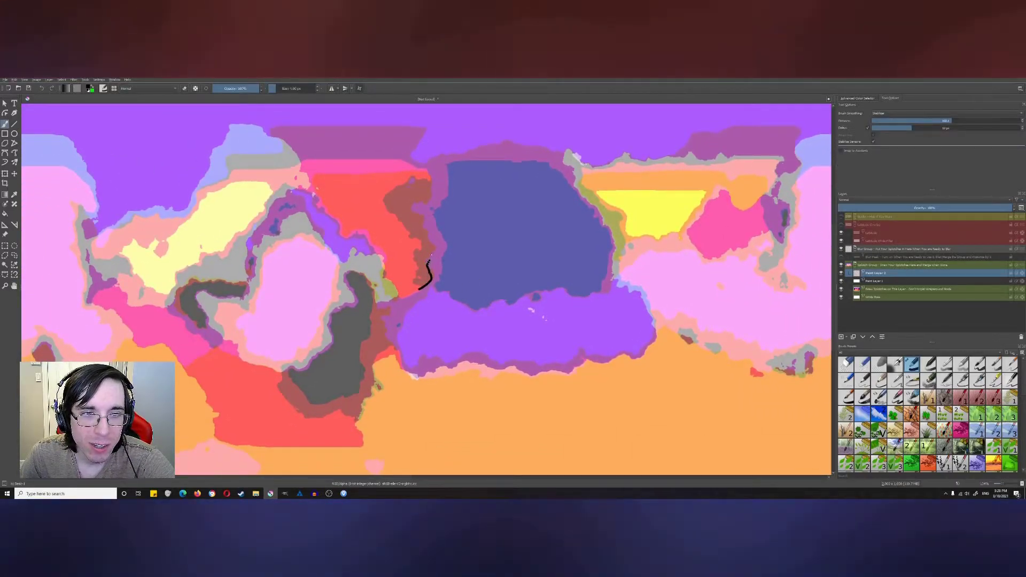
mouse_move(433, 243)
mouse_down()
mouse_move(417, 160)
mouse_move(214, 185)
mouse_move(177, 302)
mouse_move(362, 253)
mouse_move(541, 282)
mouse_move(610, 189)
mouse_move(478, 183)
mouse_move(484, 283)
mouse_move(382, 347)
mouse_move(293, 310)
mouse_move(141, 393)
mouse_up()
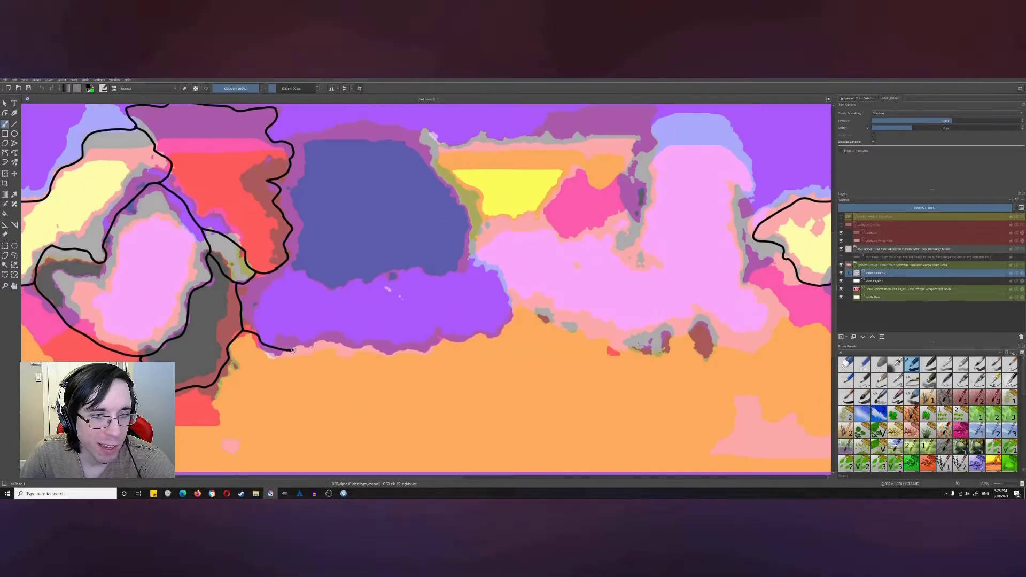
drag(243, 329, 306, 276)
mouse_move(246, 214)
mouse_down()
mouse_move(366, 203)
mouse_move(401, 237)
mouse_move(466, 211)
mouse_up()
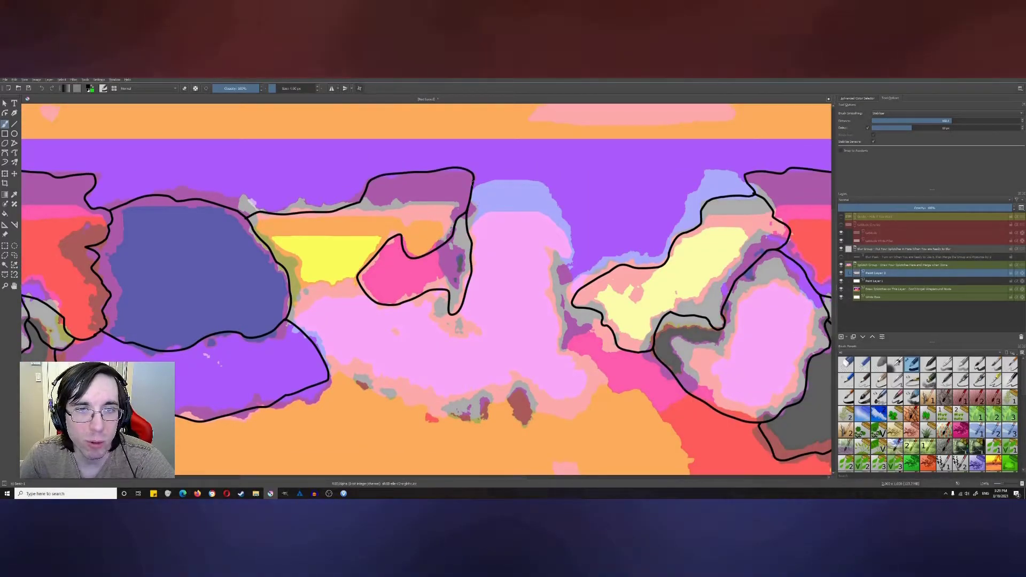
mouse_move(472, 182)
mouse_down()
mouse_move(561, 289)
mouse_move(538, 213)
mouse_up()
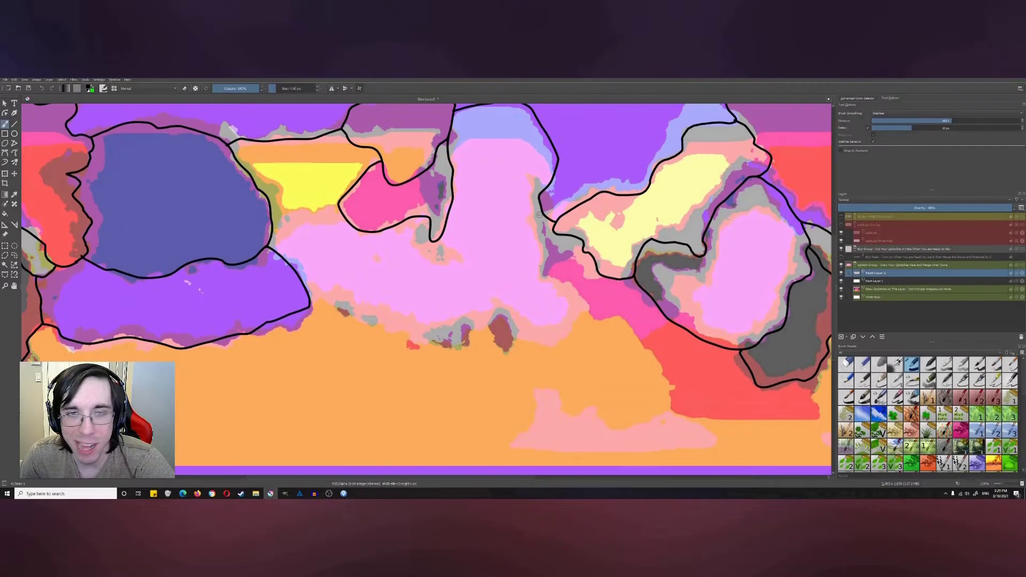
scroll(540, 211, down, 3)
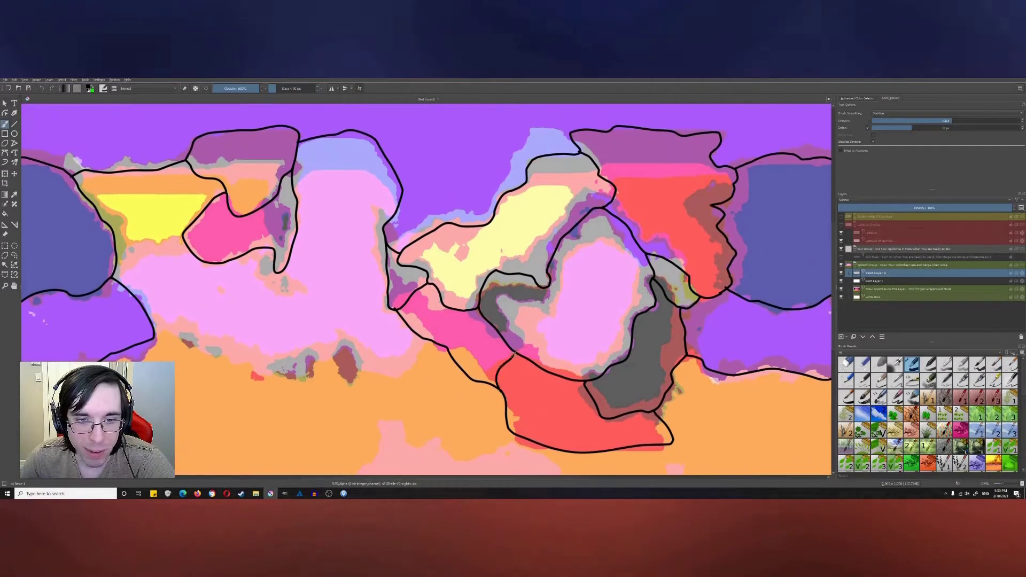
Draw more black plate outlines, including a closed one below the centre and a boundary heading down-left.
scroll(429, 294, up, 3)
scroll(429, 293, down, 4)
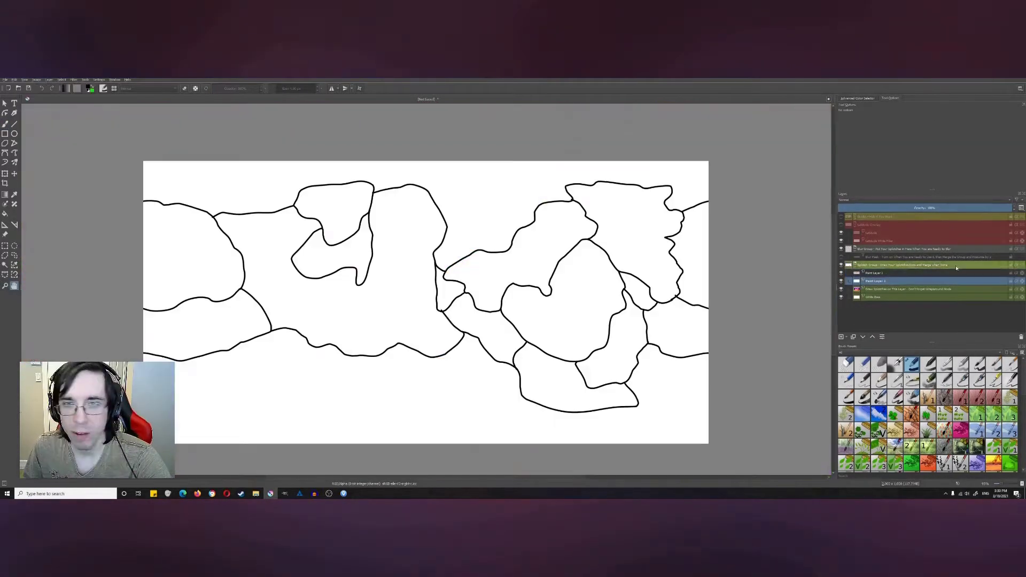
key(b)
scroll(559, 279, up, 2)
mouse_move(467, 291)
mouse_down()
mouse_move(478, 405)
mouse_move(500, 276)
mouse_up()
scroll(499, 276, down, 3)
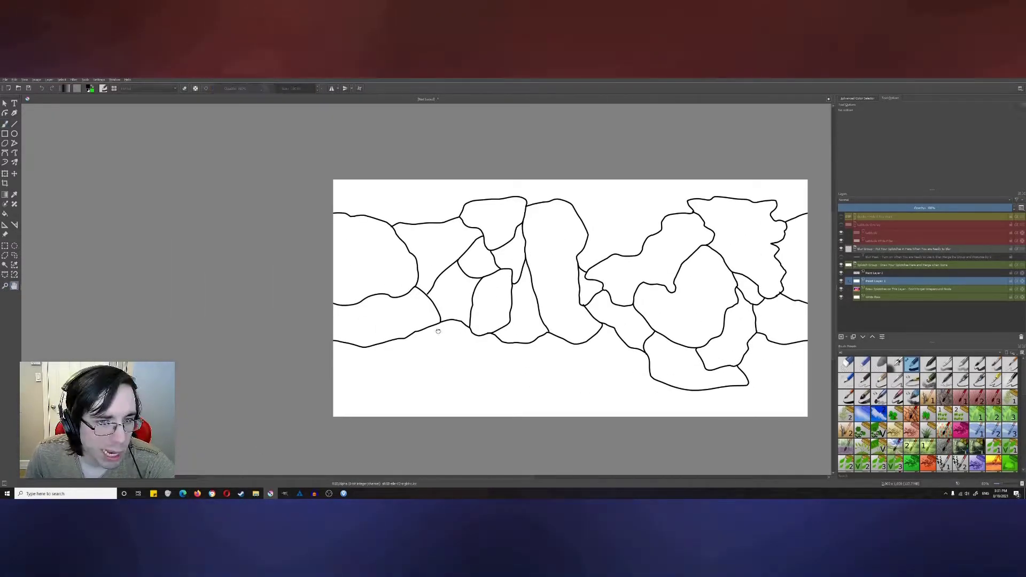
mouse_move(459, 315)
mouse_down()
mouse_move(427, 348)
mouse_move(299, 364)
mouse_up()
Add boundary strokes near the seam in wrap-around view, then switch Wrap Around Mode off.
click(25, 79)
click(40, 96)
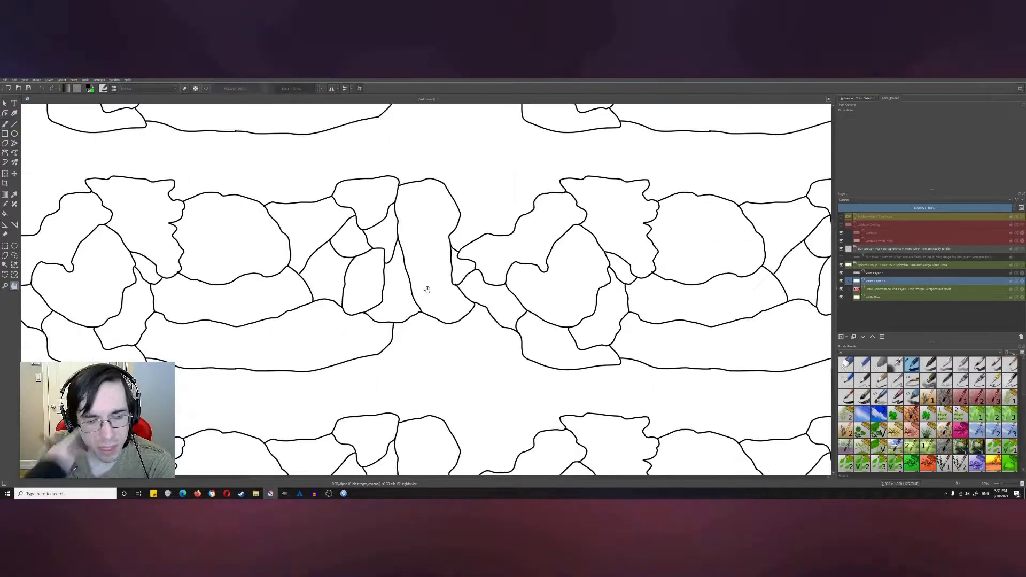
mouse_move(446, 233)
mouse_down()
mouse_move(564, 229)
mouse_move(464, 331)
mouse_up()
drag(678, 266, 556, 230)
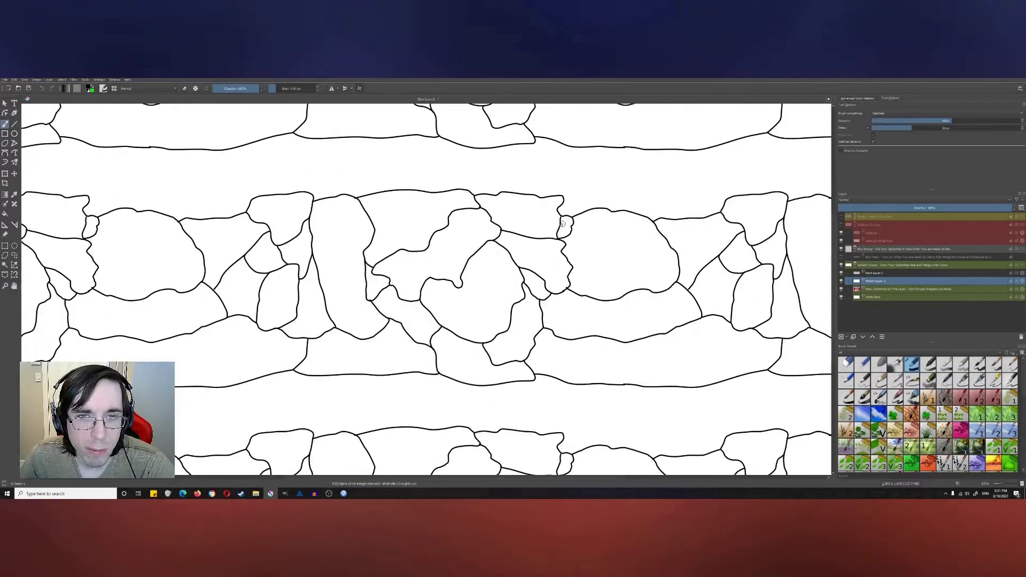
mouse_move(534, 277)
mouse_down()
mouse_move(555, 279)
mouse_move(574, 261)
mouse_up()
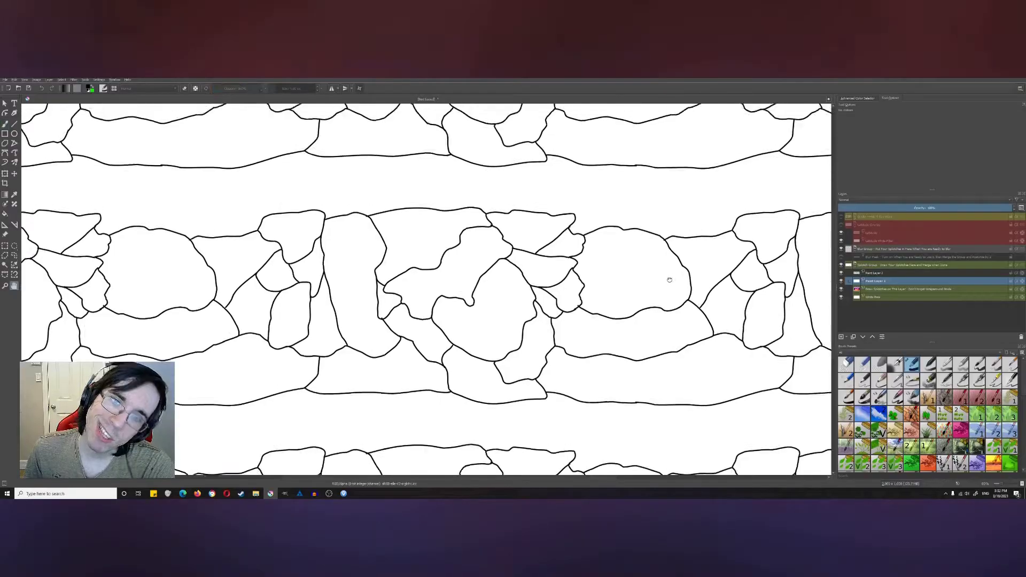
drag(668, 279, 610, 184)
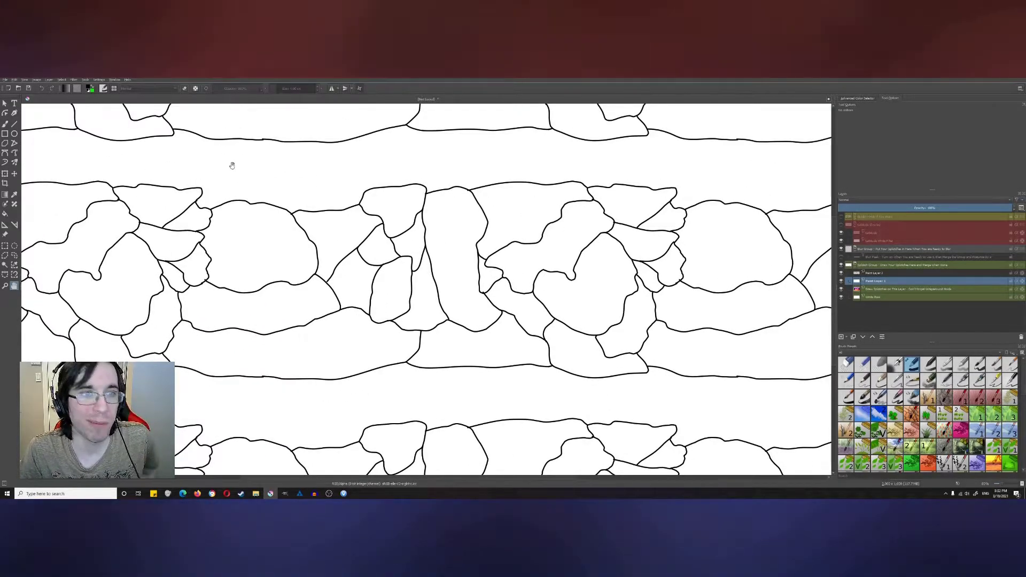
click(37, 79)
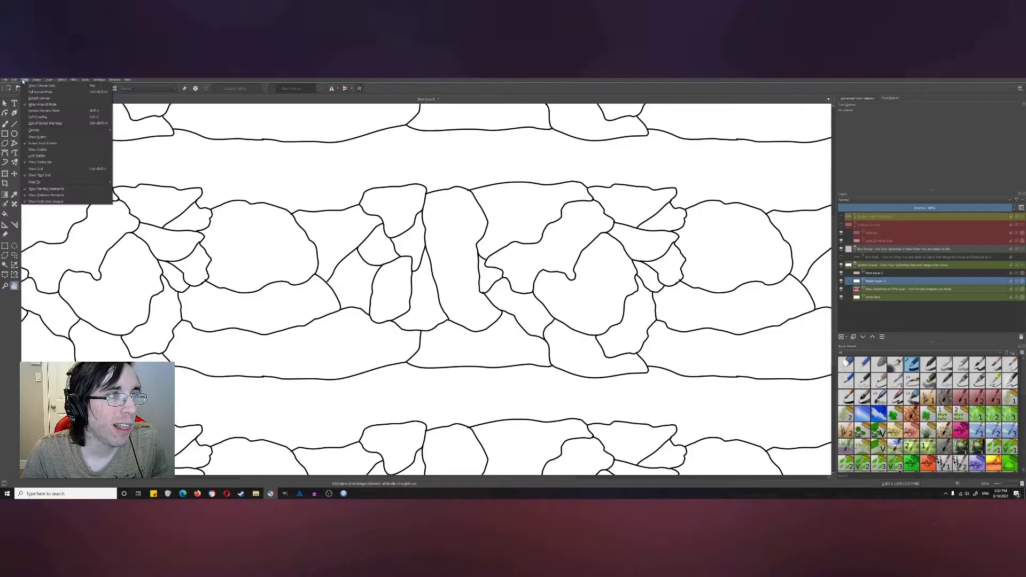
click(43, 104)
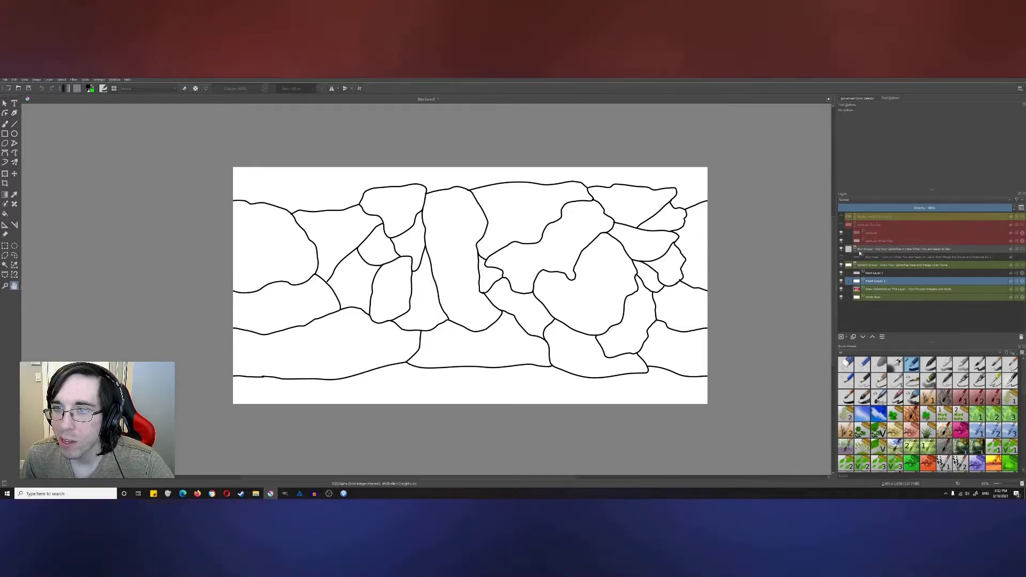
Add a layer named Plate Guides above Paint Layer 2 and set the paint colour to red.
click(880, 274)
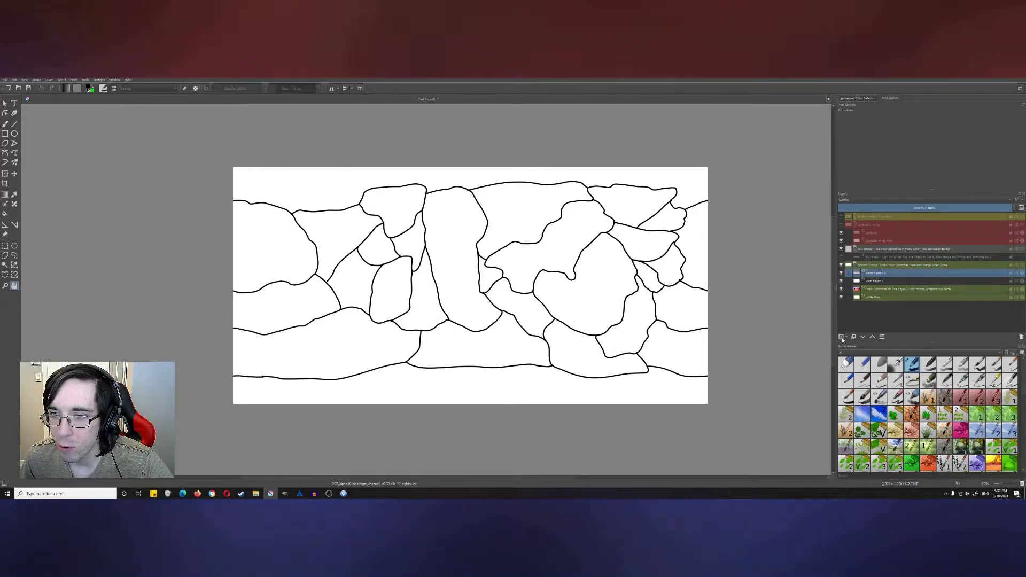
click(841, 338)
double_click(871, 273)
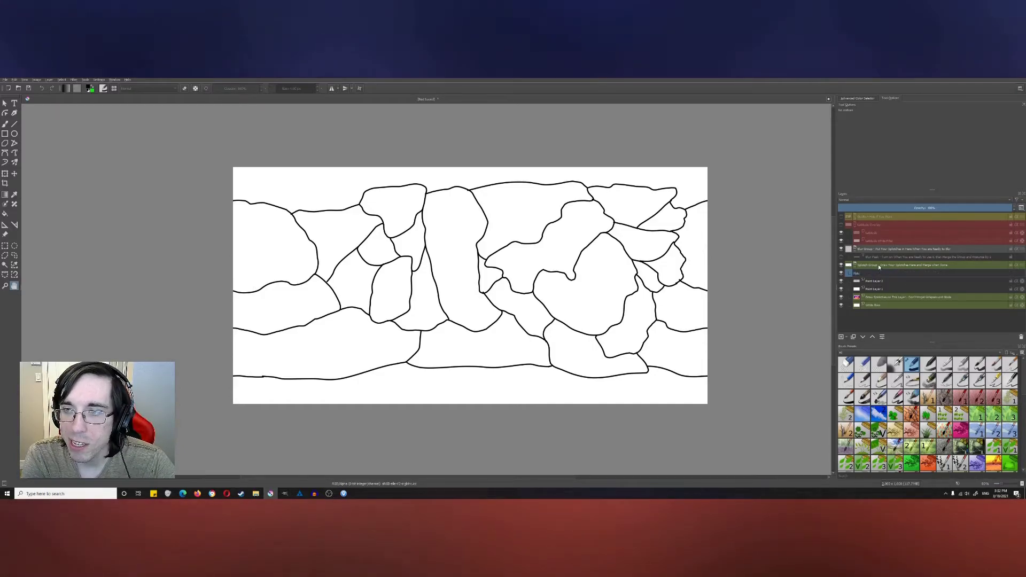
key(Return)
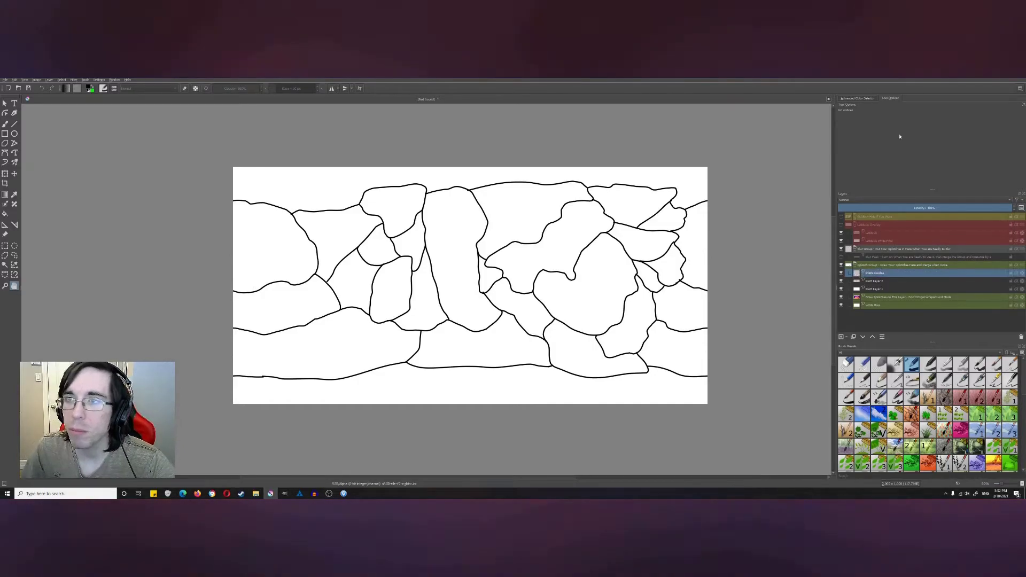
click(857, 99)
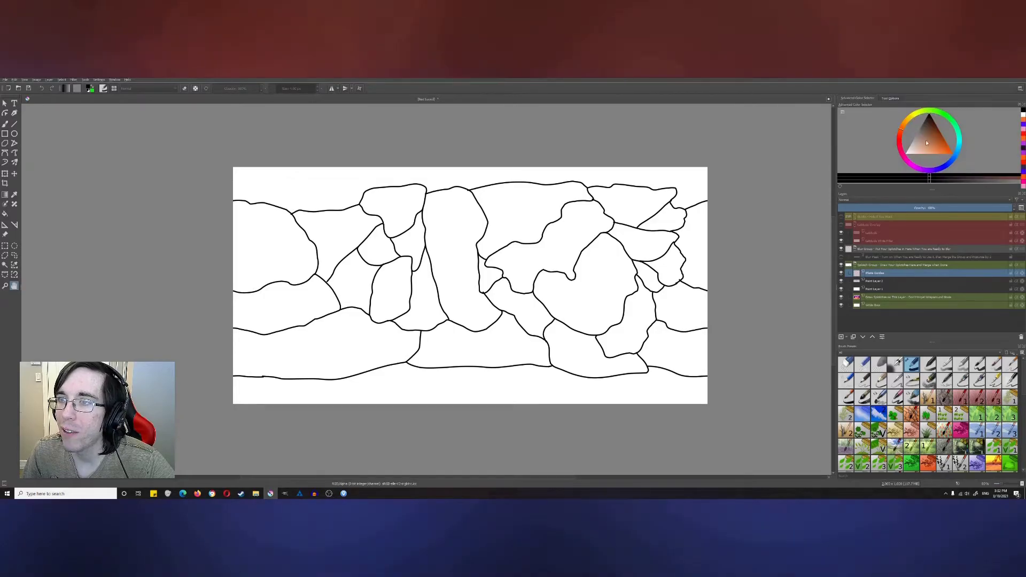
click(900, 143)
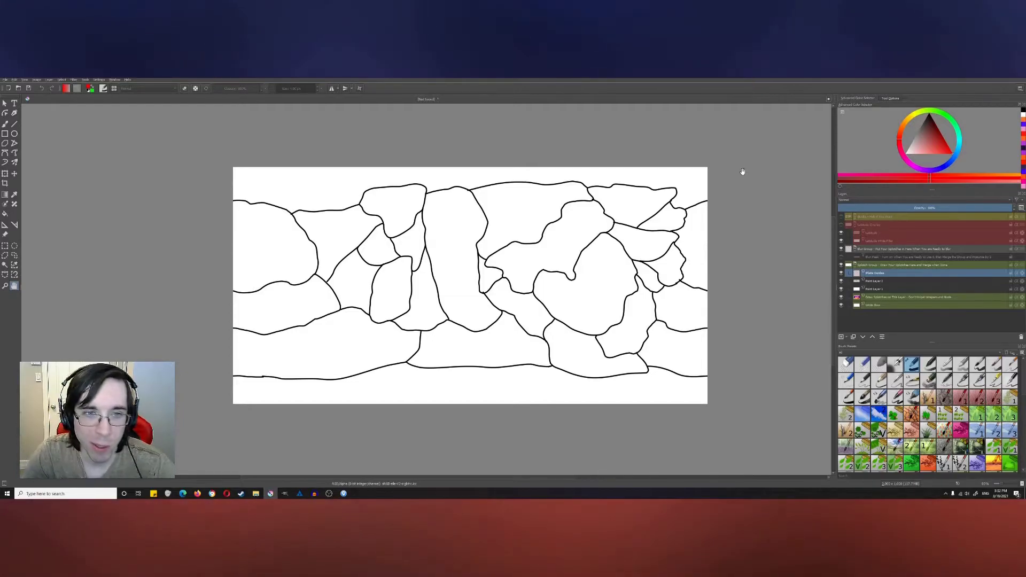
Brush red lines along the plate edges, undoing the stray strokes.
drag(467, 264, 482, 251)
key(b)
drag(466, 309, 462, 298)
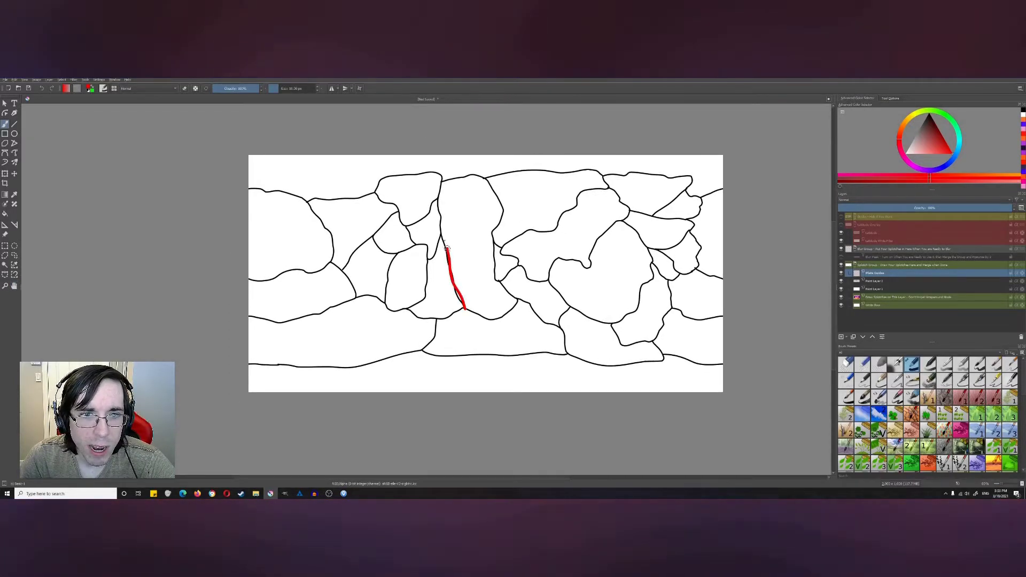
drag(438, 197, 440, 186)
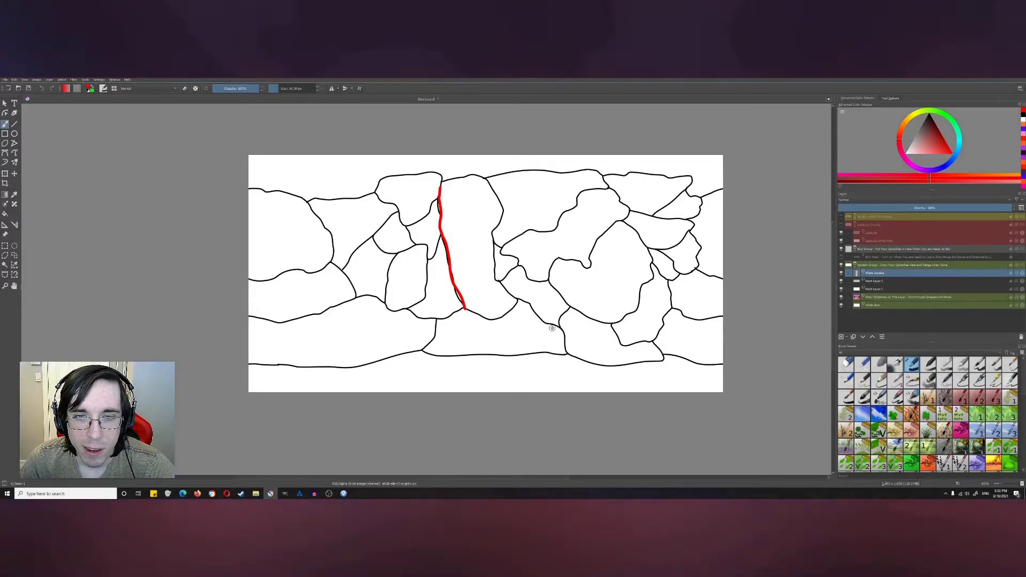
key(ctrl+z)
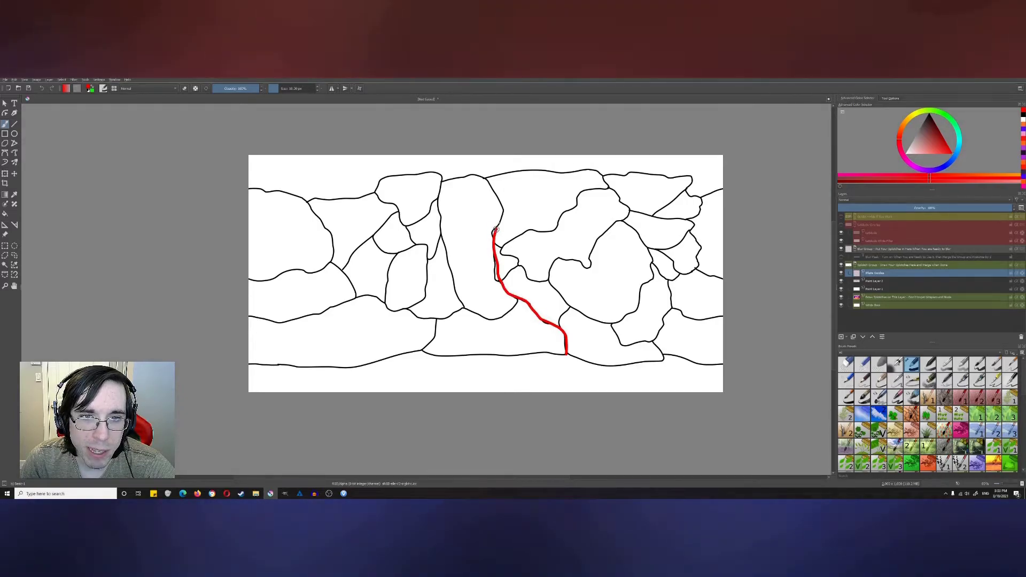
mouse_move(401, 251)
mouse_down()
mouse_move(371, 234)
mouse_move(353, 294)
mouse_up()
key(ctrl+z)
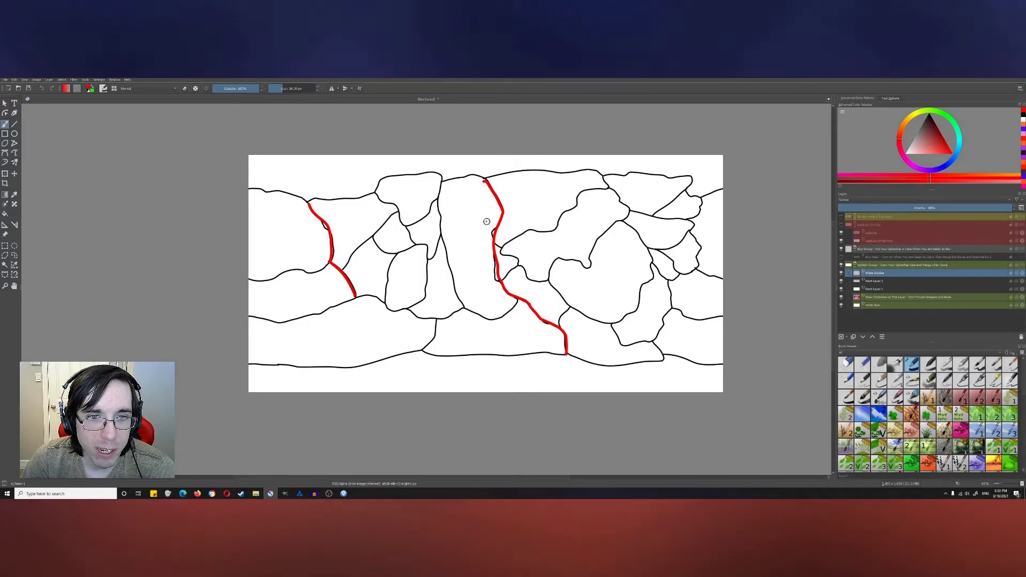
Paint thick red arrows across the plates, then undo them all.
mouse_move(484, 235)
mouse_down()
mouse_move(447, 236)
mouse_move(435, 251)
mouse_move(565, 234)
mouse_move(525, 261)
mouse_up()
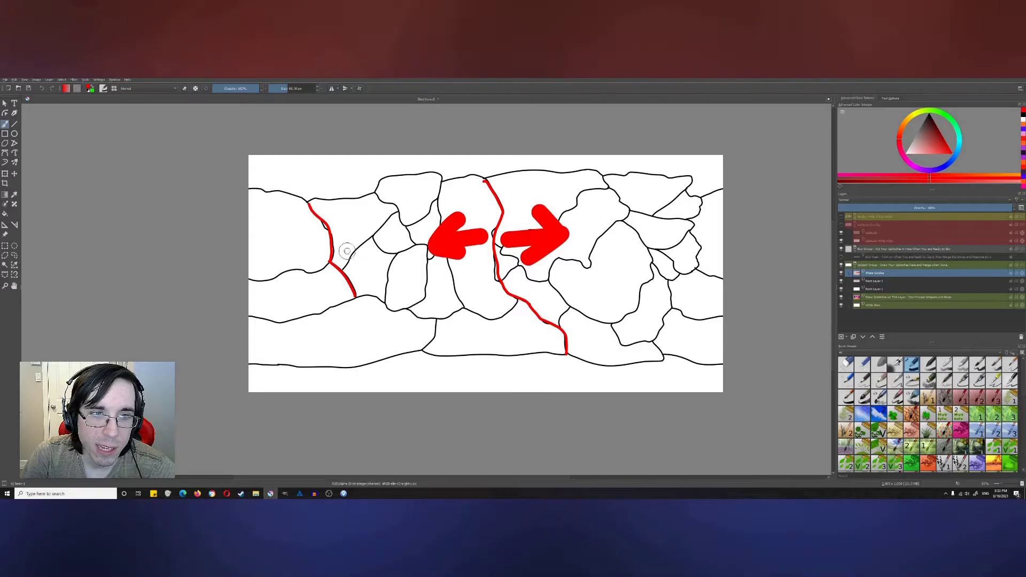
mouse_move(347, 251)
mouse_down()
mouse_move(389, 247)
mouse_move(369, 265)
mouse_up()
drag(306, 260, 267, 262)
drag(266, 267, 302, 289)
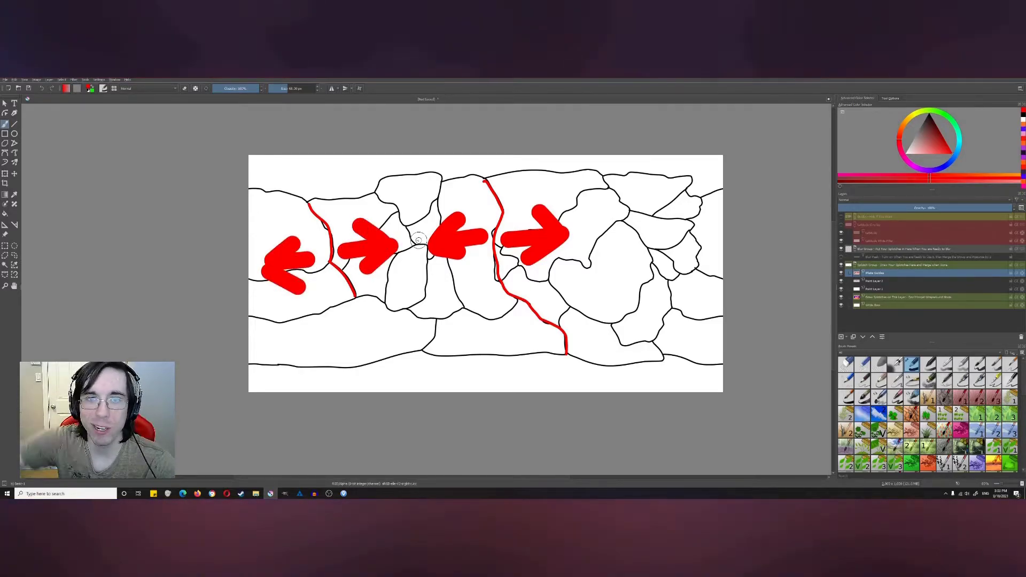
key(ctrl+z)
key(ctrl+z)
key(ctrl+z)
key(ctrl+z)
key(ctrl+z)
key(ctrl+z)
key(ctrl+z)
key(ctrl+z)
key(ctrl+z)
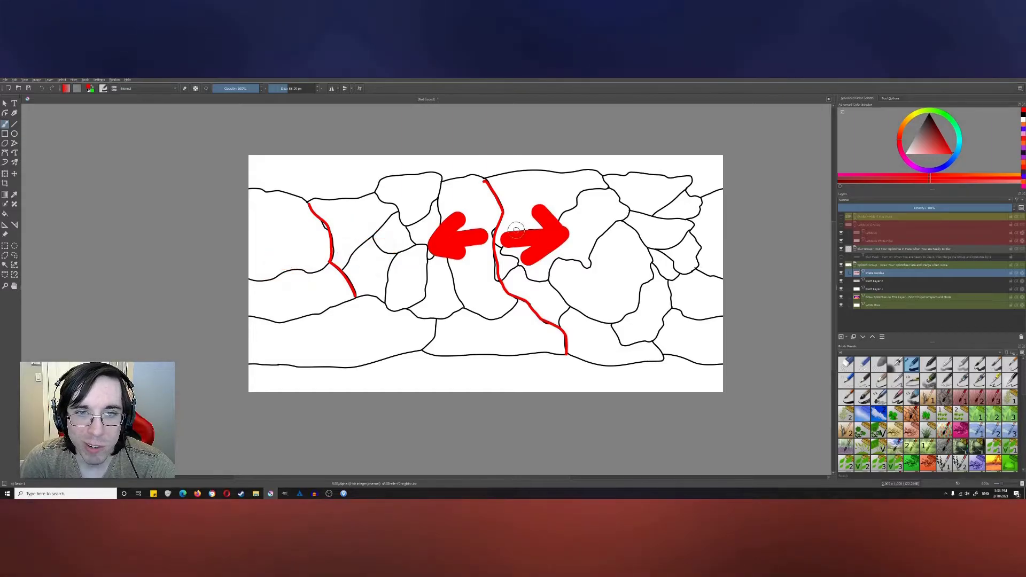
key(ctrl+z)
key(ctrl+z)
key(ctrl+z)
With an 8 px brush, draw thin red motion arrows on the central and top plates.
key([)
key([)
key([)
key([)
key([)
key([)
drag(494, 212, 460, 216)
drag(494, 301, 475, 303)
mouse_move(533, 301)
mouse_down()
mouse_move(554, 300)
mouse_move(503, 333)
mouse_up()
drag(506, 264, 510, 266)
drag(510, 201, 540, 202)
drag(533, 197, 533, 207)
Draw four thin red motion arrows on the left plates.
drag(338, 216, 373, 213)
drag(366, 211, 368, 220)
drag(314, 220, 280, 224)
drag(288, 219, 289, 228)
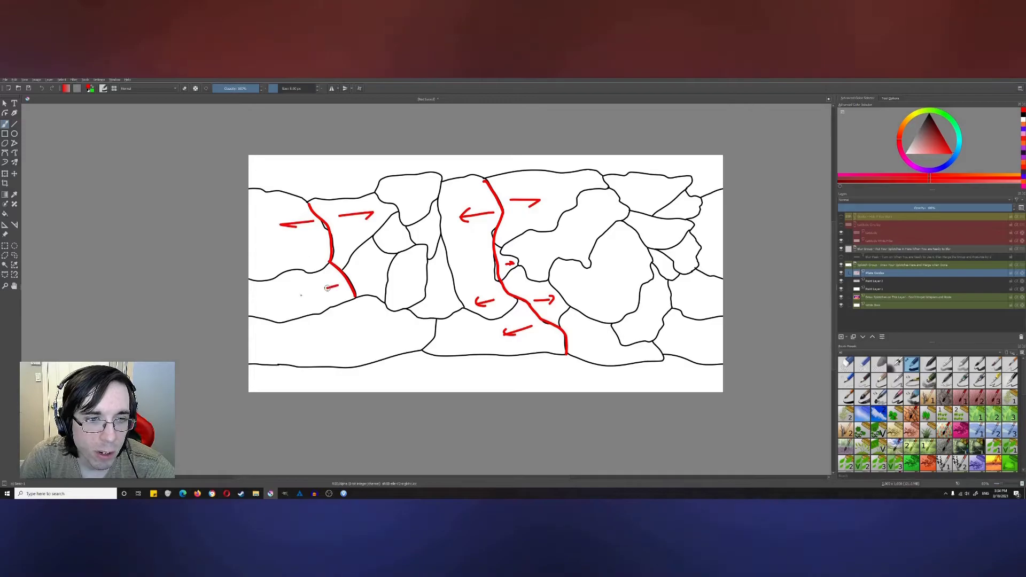
drag(338, 286, 305, 294)
drag(312, 288, 314, 296)
drag(361, 279, 382, 274)
drag(375, 271, 377, 279)
Add more red motion arrows, including a long up-right arrow, after shifting the view left.
drag(433, 221, 373, 223)
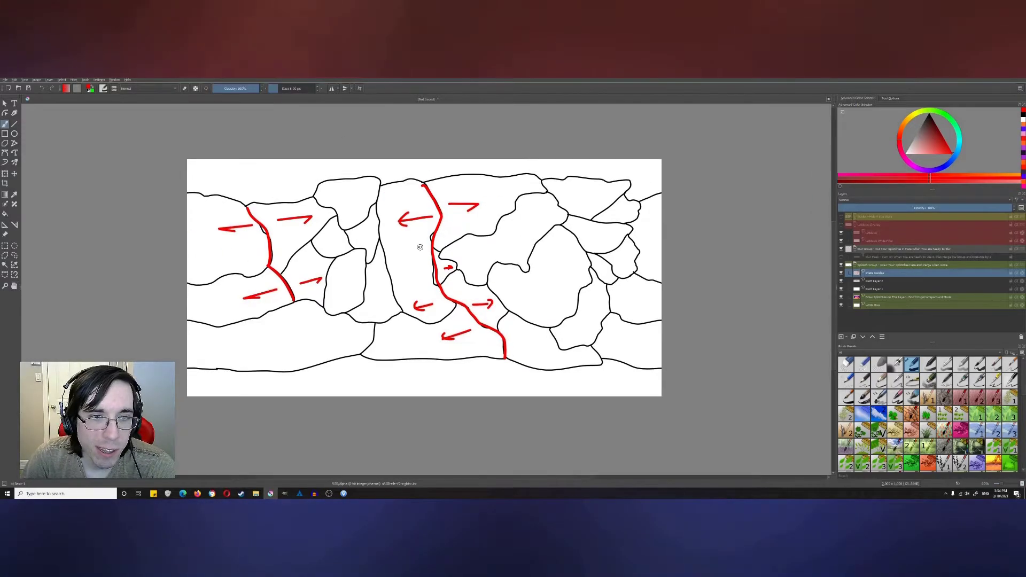
mouse_move(478, 255)
mouse_down()
mouse_move(469, 246)
mouse_move(525, 214)
mouse_up()
mouse_move(294, 310)
mouse_down()
mouse_move(417, 290)
mouse_move(356, 316)
mouse_up()
drag(363, 310, 363, 319)
drag(451, 267, 466, 261)
drag(460, 260, 464, 267)
drag(445, 170, 473, 171)
drag(465, 167, 466, 177)
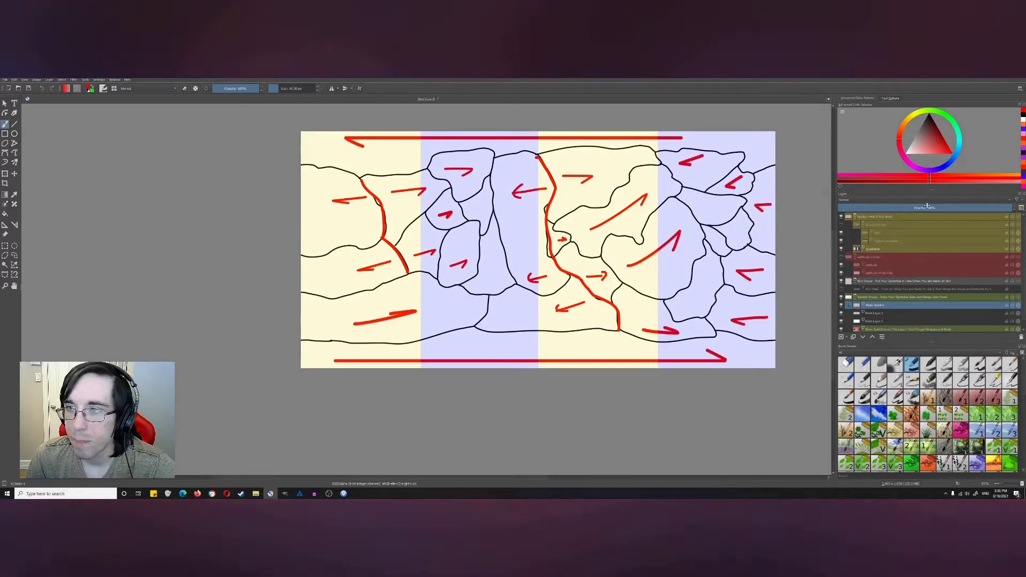
Fade the arrow layer to about 26%, then add a new layer with a slightly larger green brush.
click(927, 206)
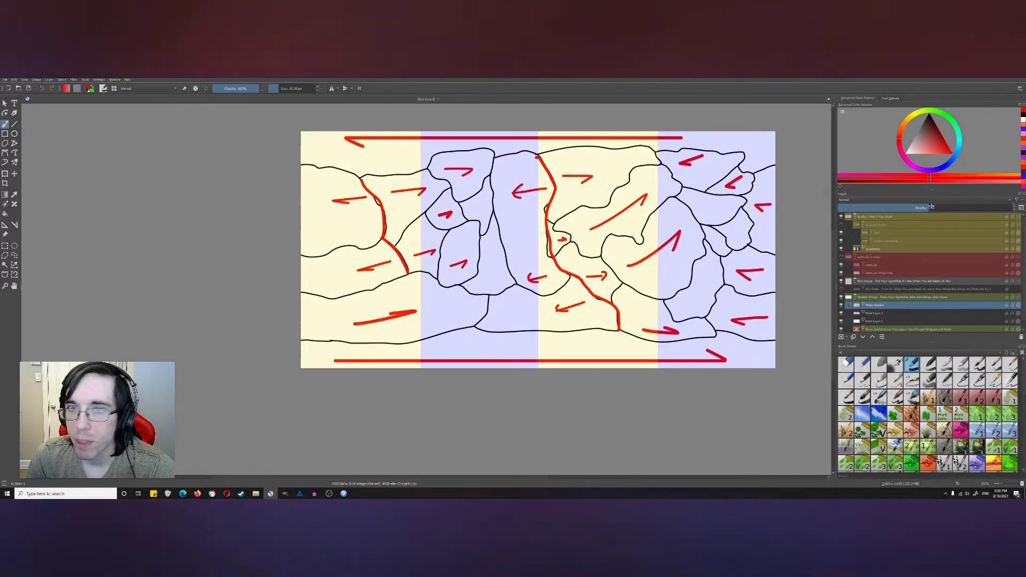
click(883, 208)
click(842, 337)
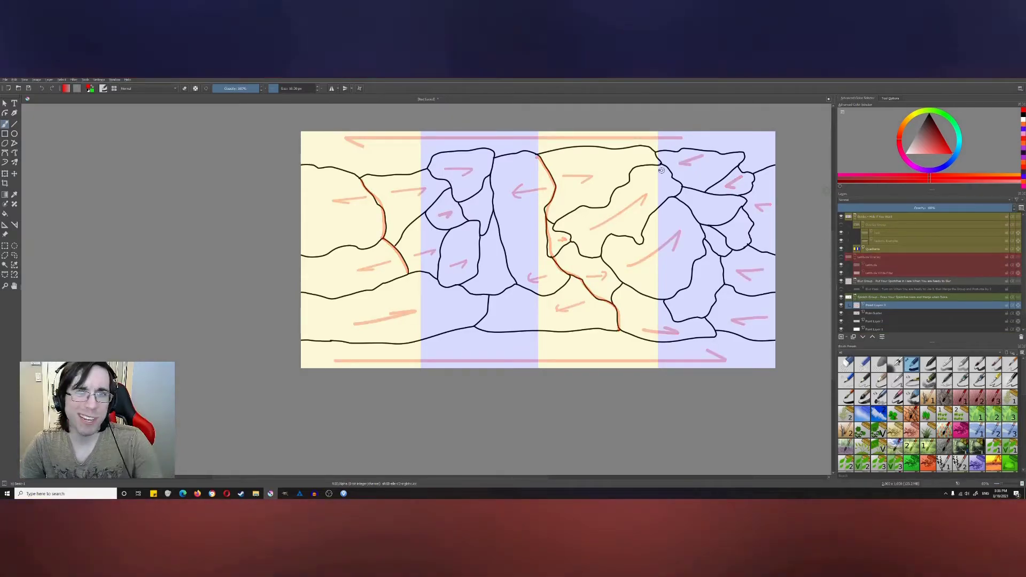
drag(958, 130, 951, 119)
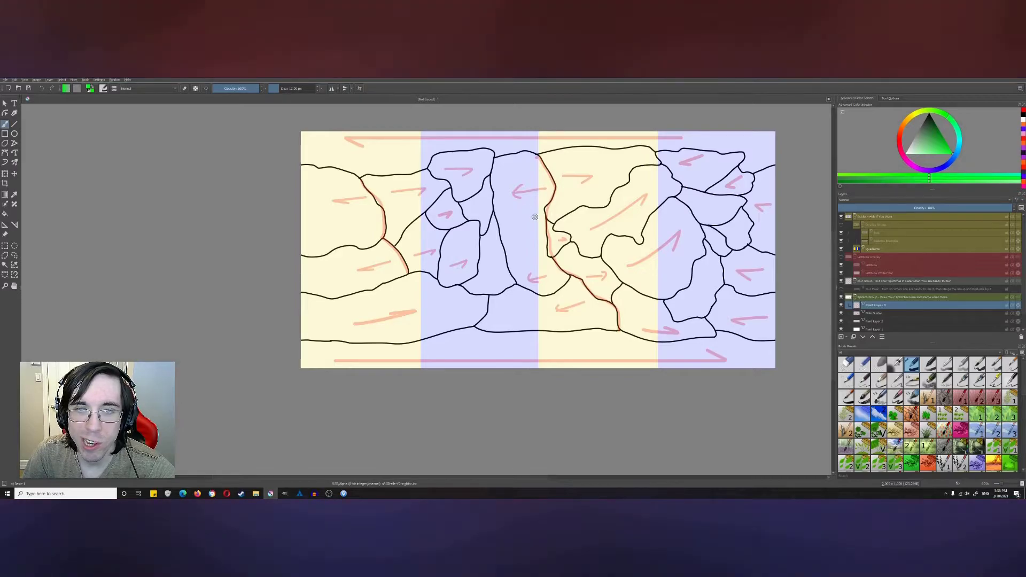
key(bracketright)
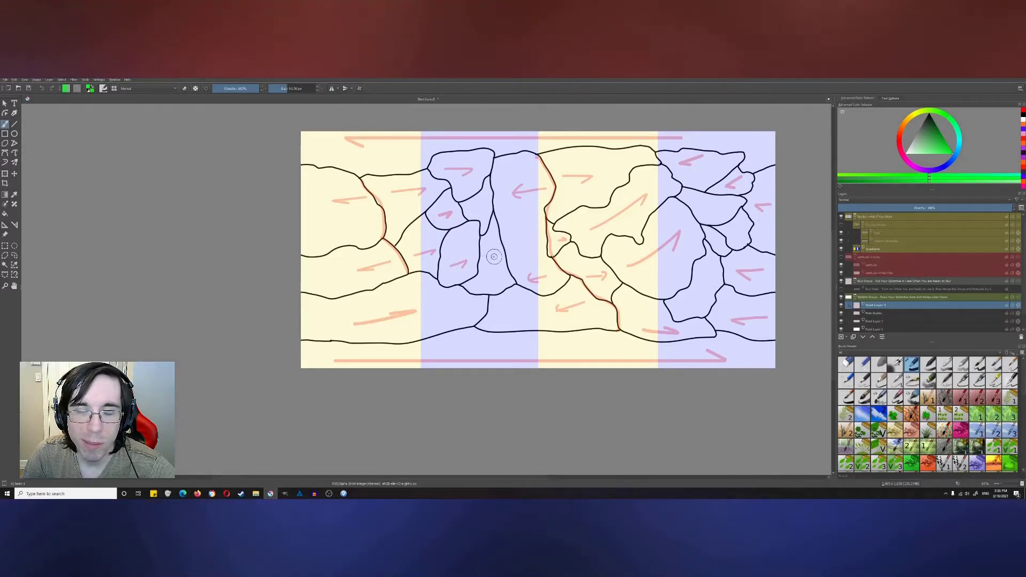
Dab ten blue oceanic dots across the right and left plates.
click(951, 159)
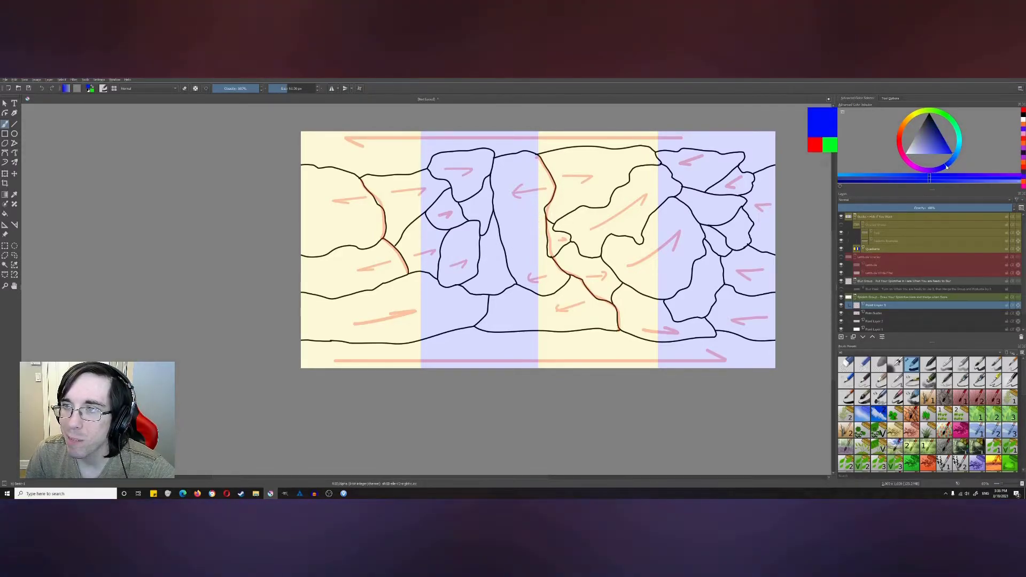
click(527, 218)
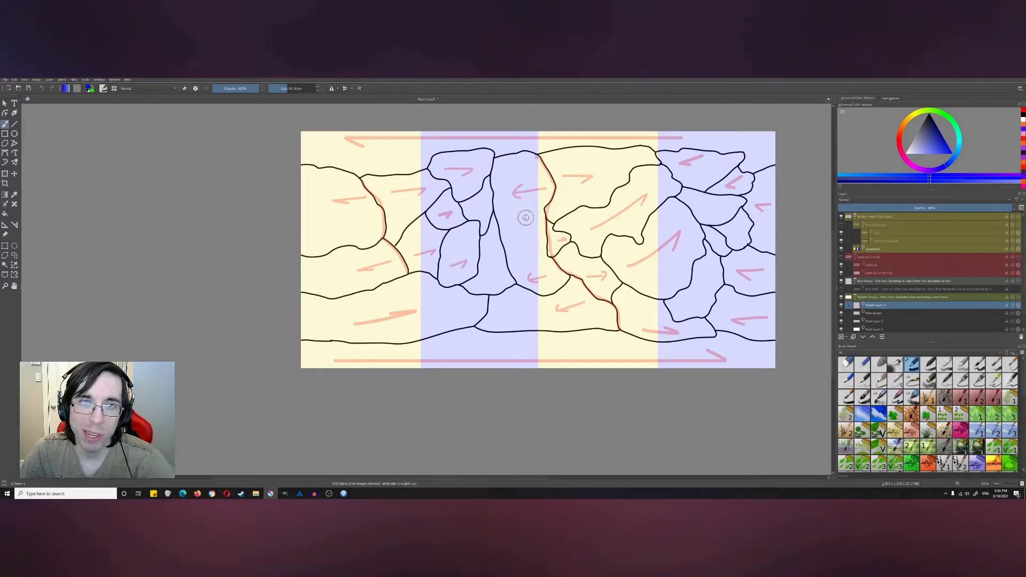
click(599, 170)
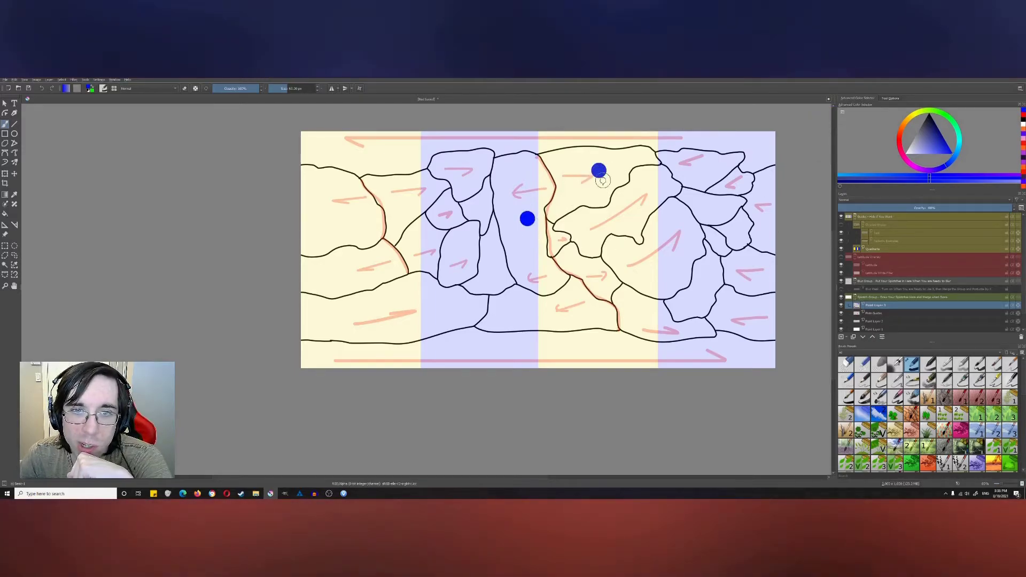
click(590, 269)
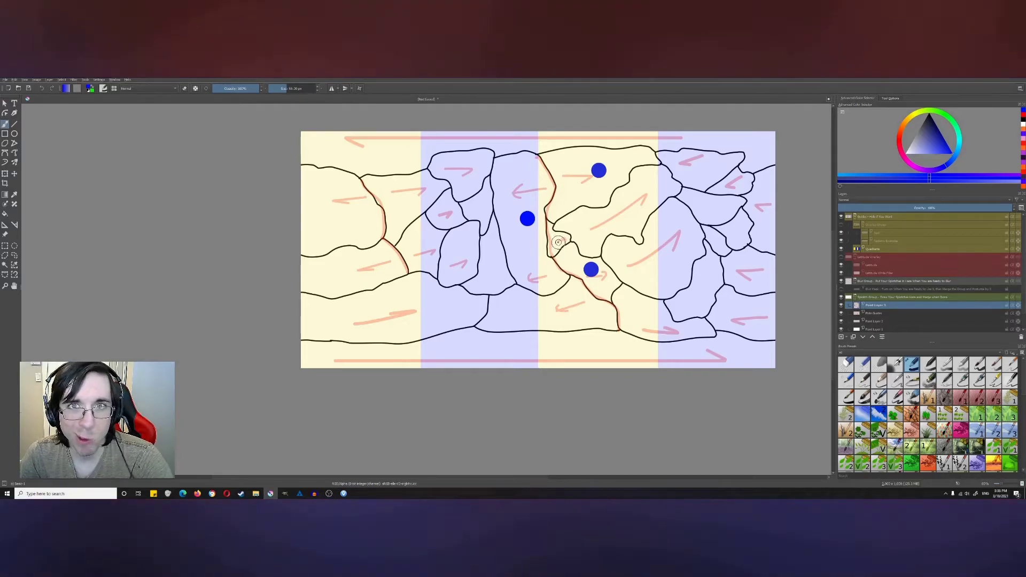
click(555, 240)
click(565, 313)
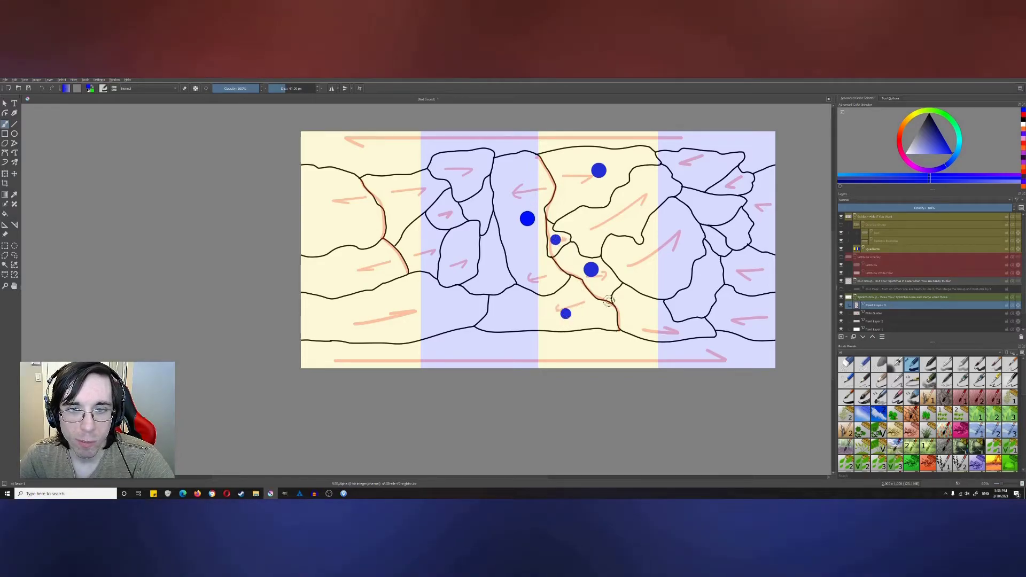
click(637, 315)
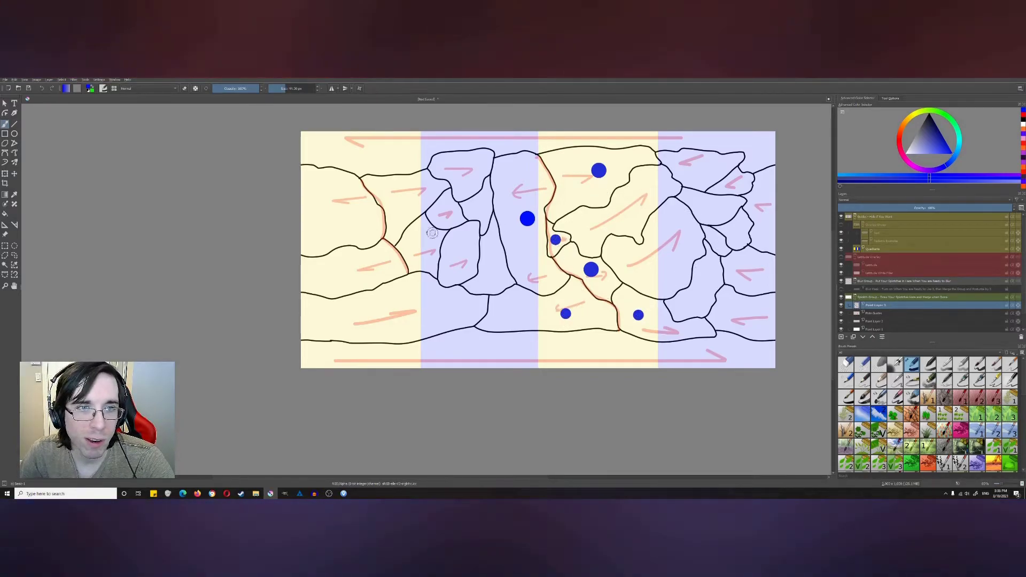
click(343, 210)
click(402, 196)
click(352, 269)
click(423, 253)
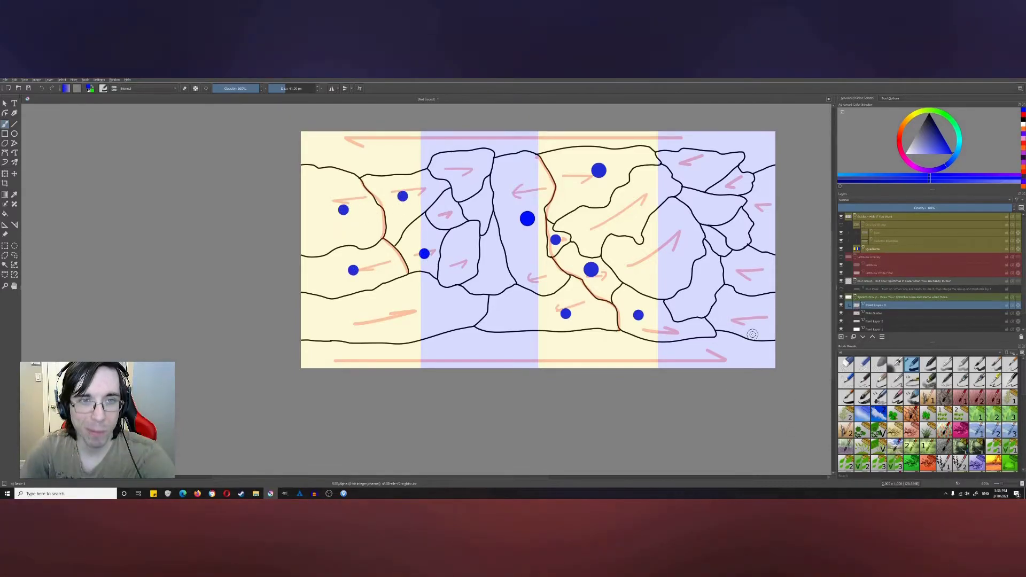
In wrap-around mode, place green dots on the continental plates.
key(w)
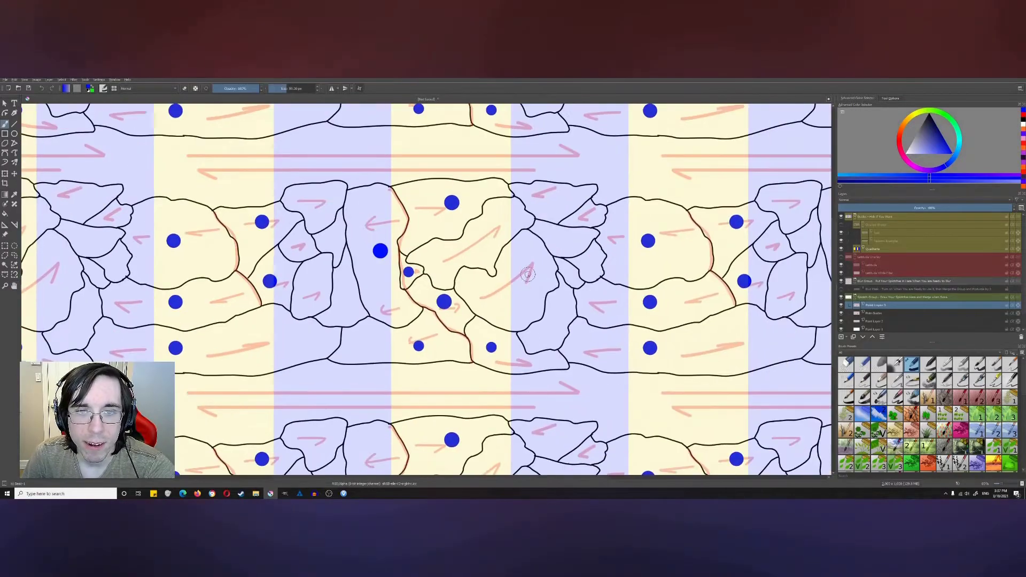
mouse_move(527, 274)
mouse_down()
mouse_move(374, 241)
mouse_move(588, 187)
mouse_up()
click(949, 119)
click(423, 199)
click(96, 262)
click(84, 293)
click(107, 315)
click(680, 233)
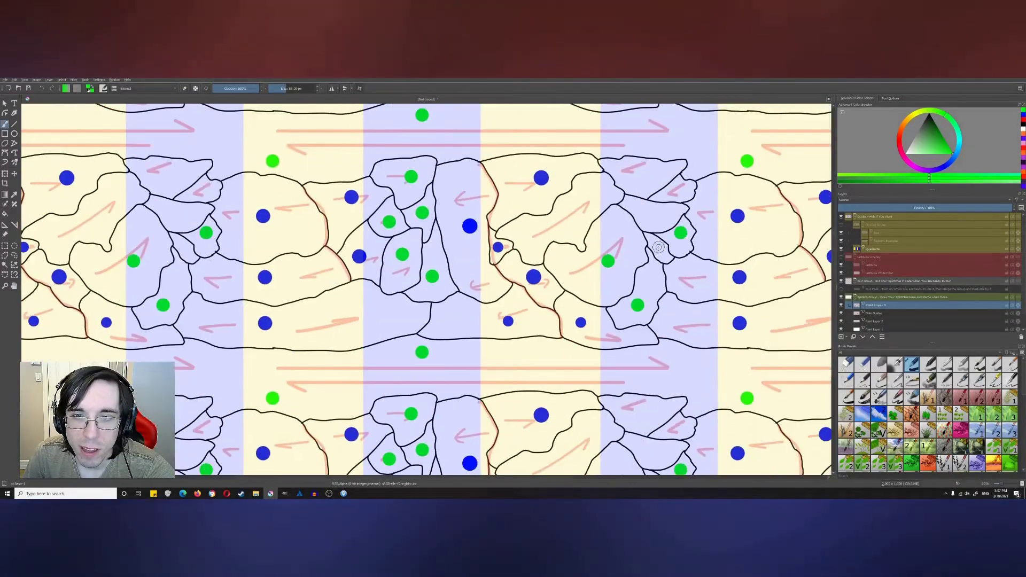
click(658, 247)
Shift the tiled view and add four more green dots to the right cluster.
mouse_move(659, 247)
mouse_down()
mouse_move(587, 225)
mouse_move(448, 244)
mouse_up()
click(652, 197)
click(679, 218)
click(662, 241)
click(579, 235)
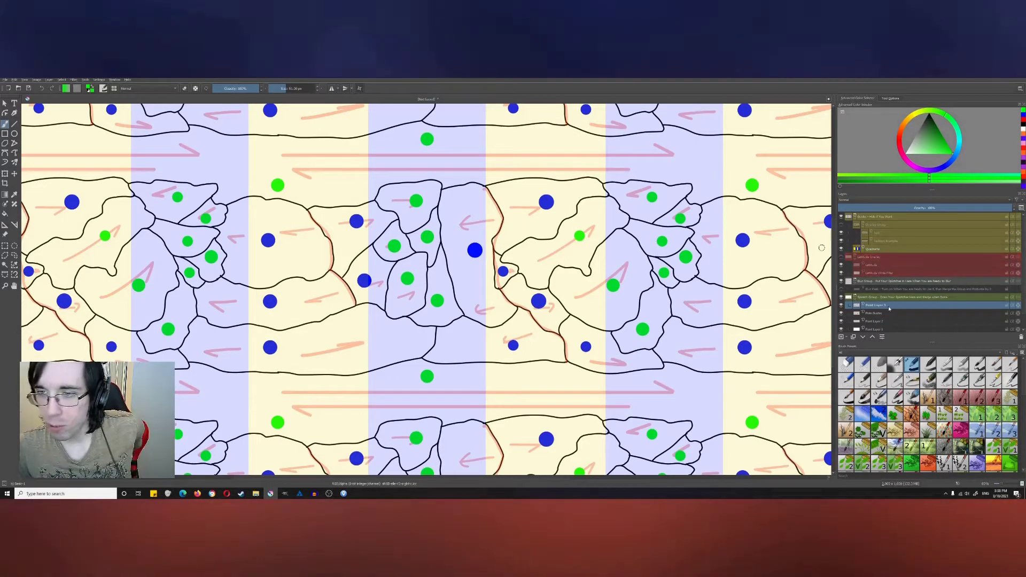
click(870, 314)
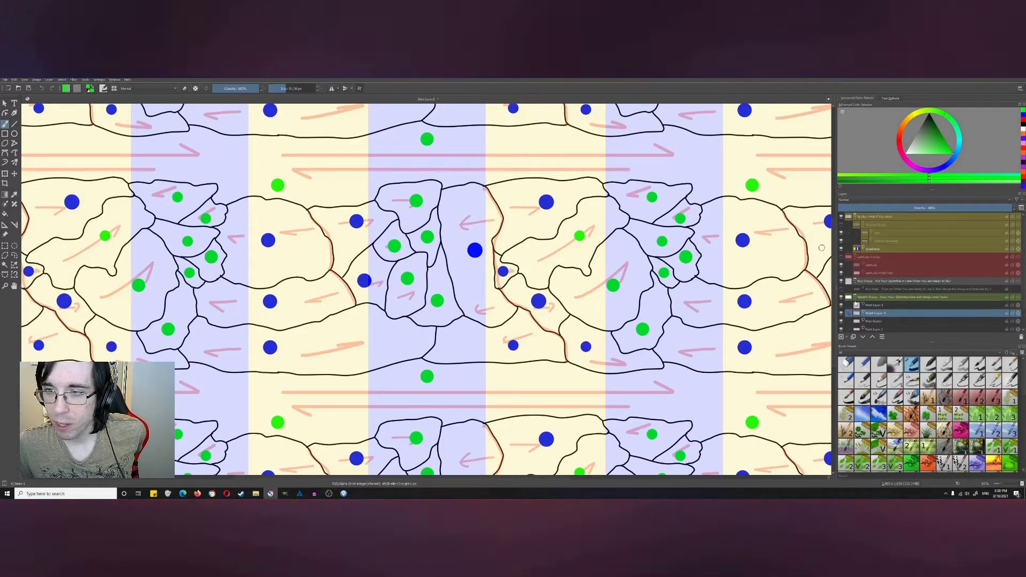
Set the brush to red at 12 px and pan to the collision boundary.
click(918, 207)
scroll(552, 197, up, 5)
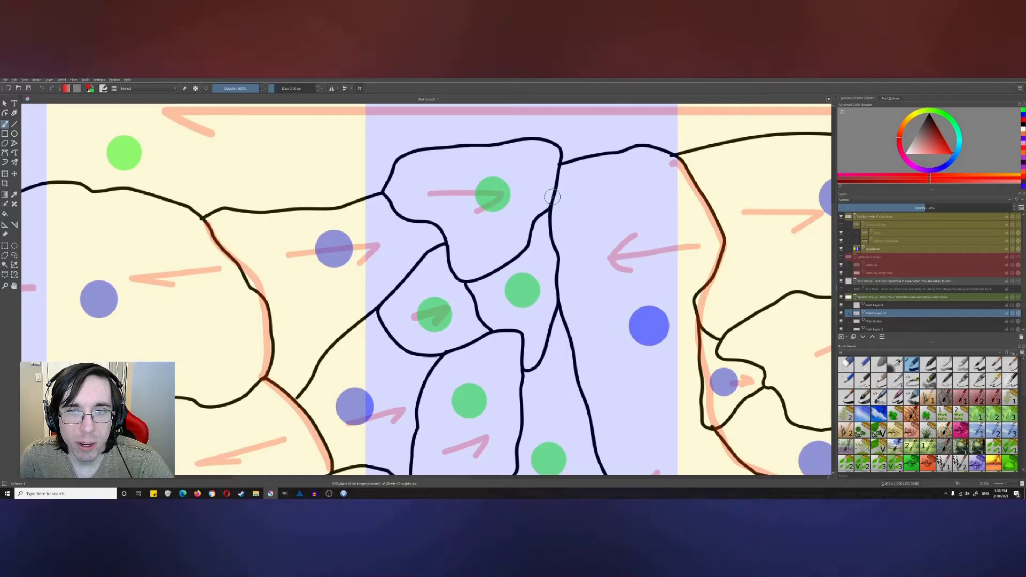
drag(721, 220, 554, 186)
scroll(553, 186, down, 5)
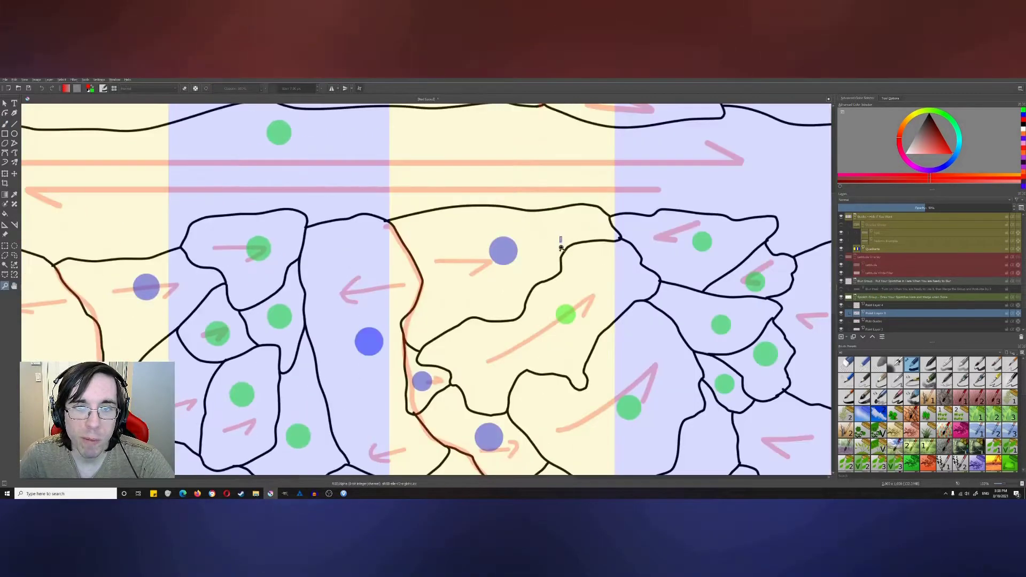
key(bracketright)
key(bracketright)
key(bracketright)
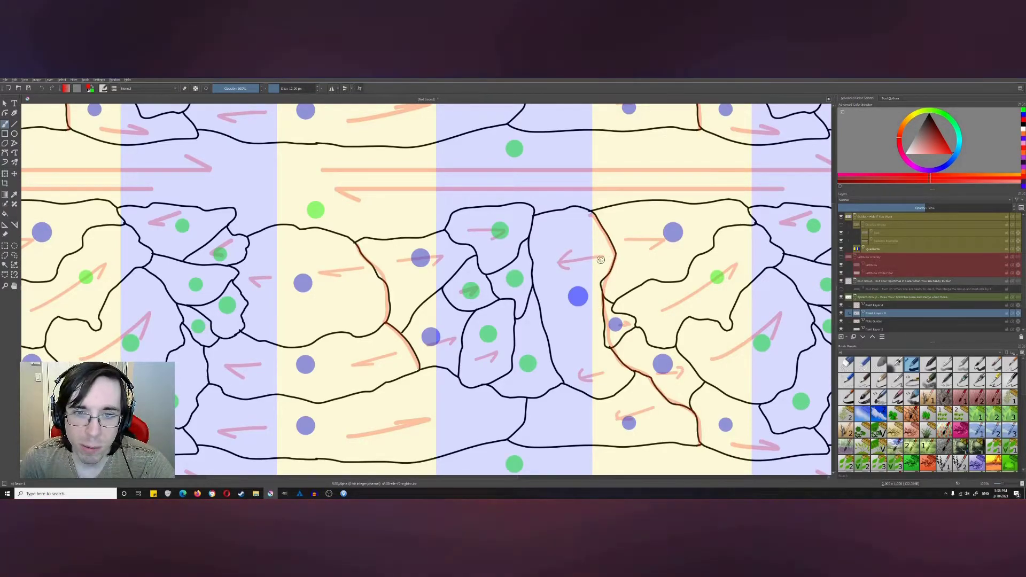
Try red collision strokes on Paint Layer 4, undoing the false starts, and reposition the view.
mouse_move(599, 260)
mouse_down()
mouse_move(550, 268)
mouse_move(570, 265)
mouse_up()
key(ctrl+z)
click(892, 304)
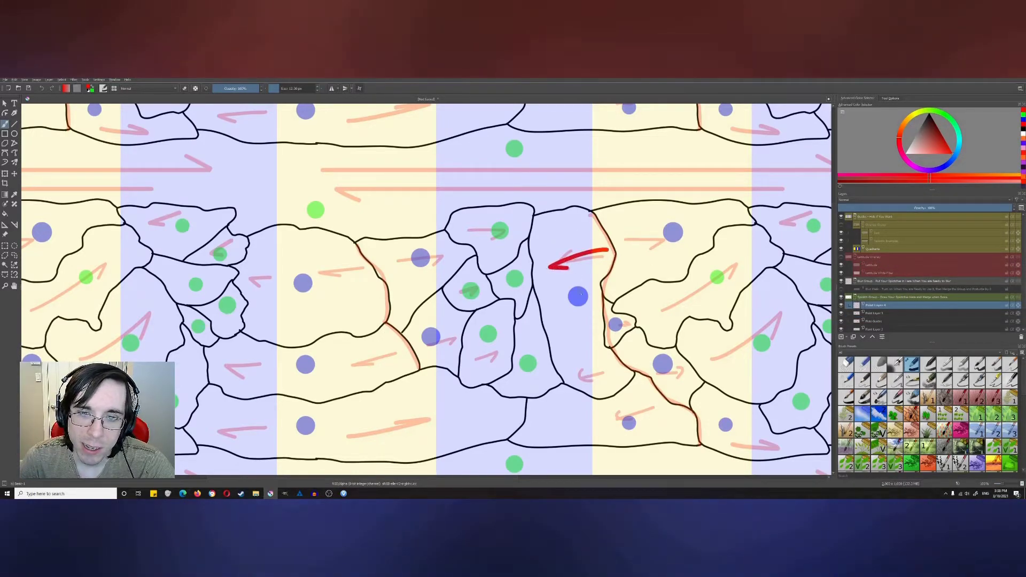
mouse_move(613, 371)
mouse_down()
mouse_move(595, 340)
mouse_move(556, 344)
mouse_move(569, 343)
mouse_up()
key(ctrl+z)
key(ctrl+z)
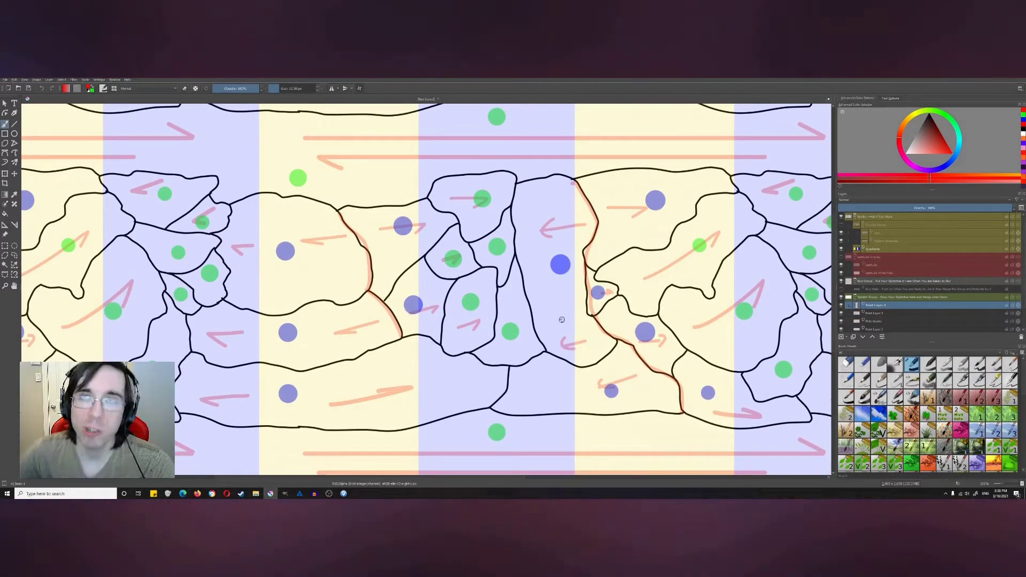
drag(499, 214, 586, 272)
drag(572, 216, 603, 213)
scroll(570, 235, up, 5)
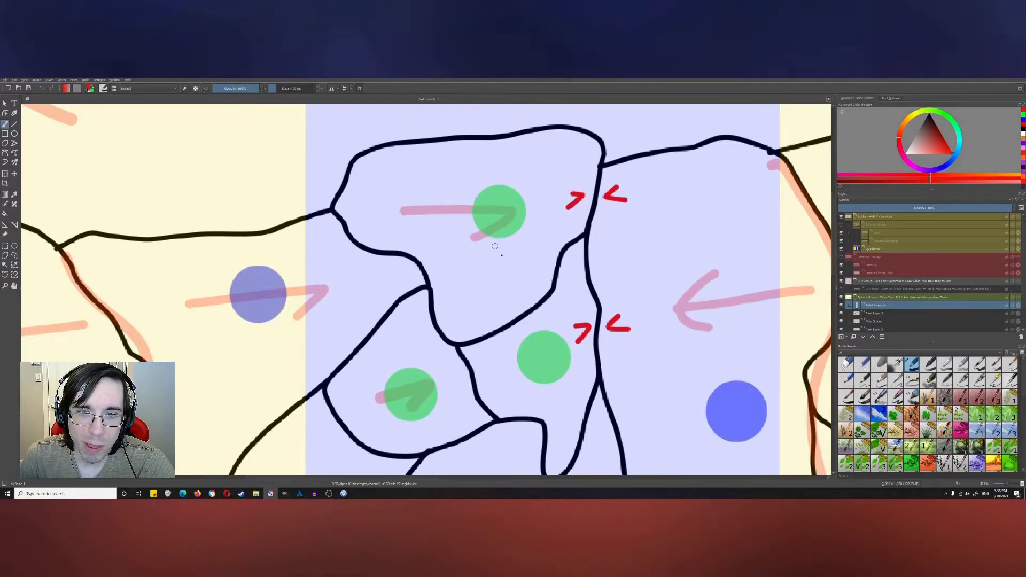
Draw a red collision marker on the boundary, then zoom out to the central plate boundaries.
drag(523, 260, 481, 278)
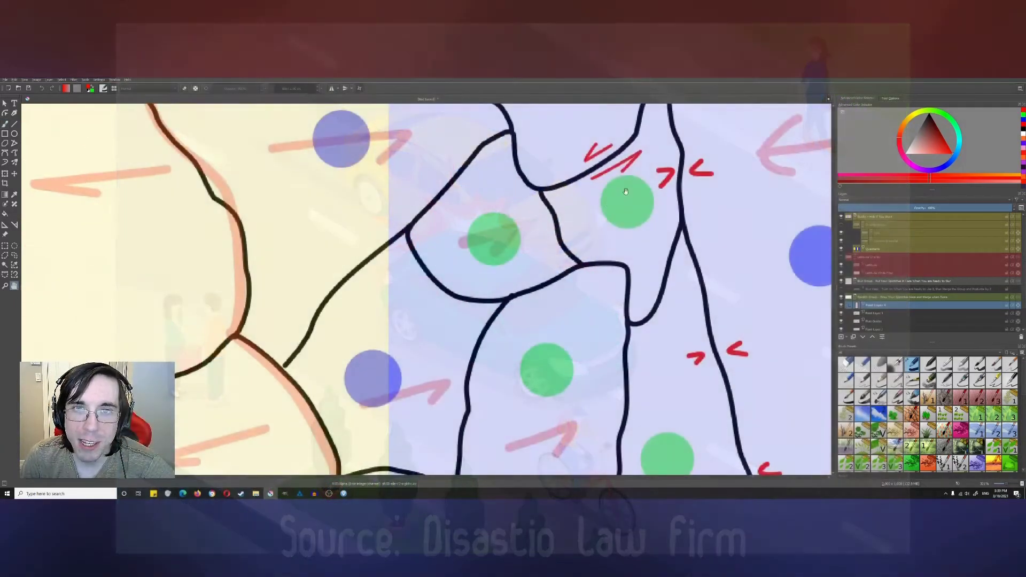
key(1)
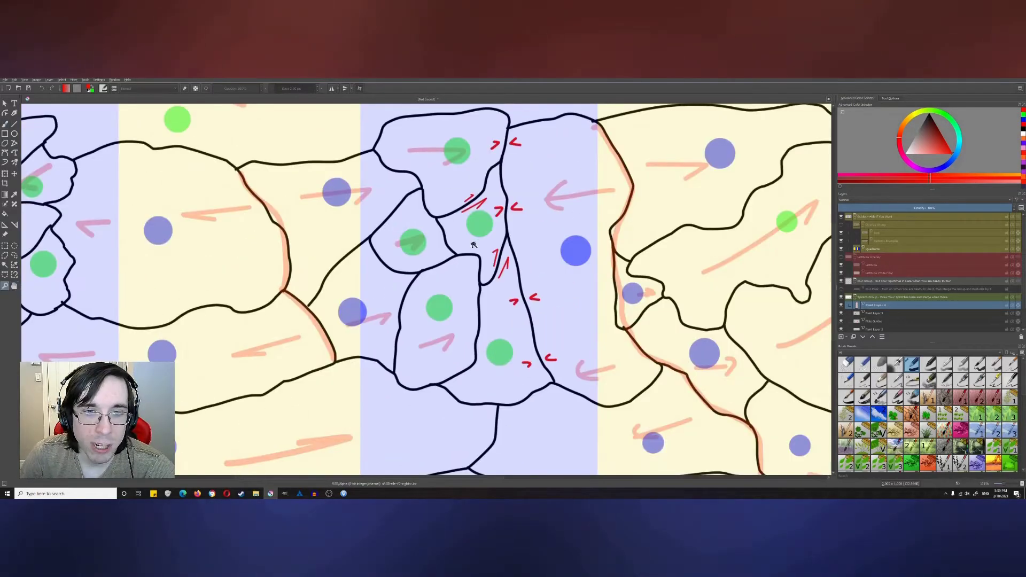
scroll(473, 245, up, 5)
drag(348, 213, 537, 282)
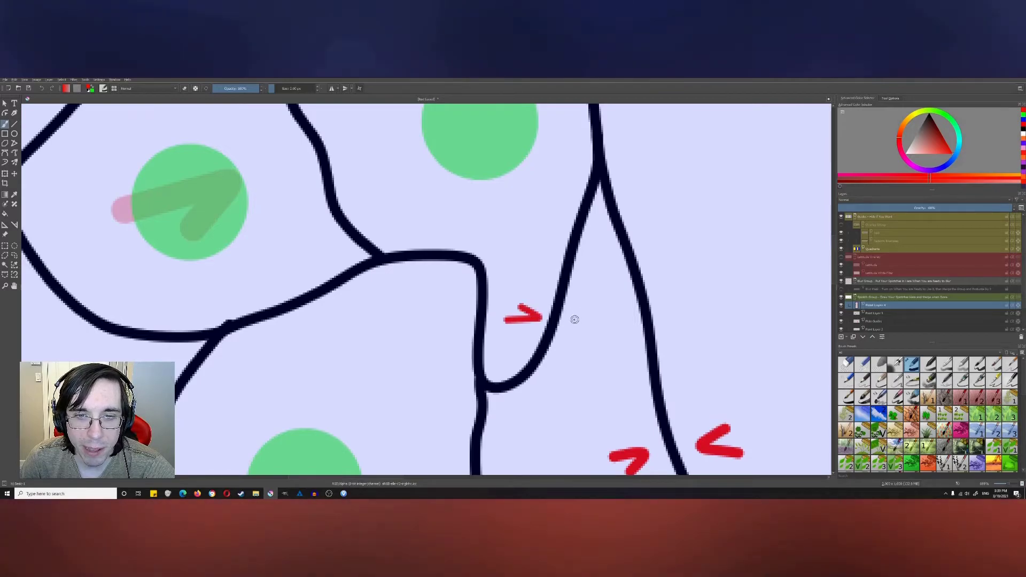
drag(564, 284, 444, 249)
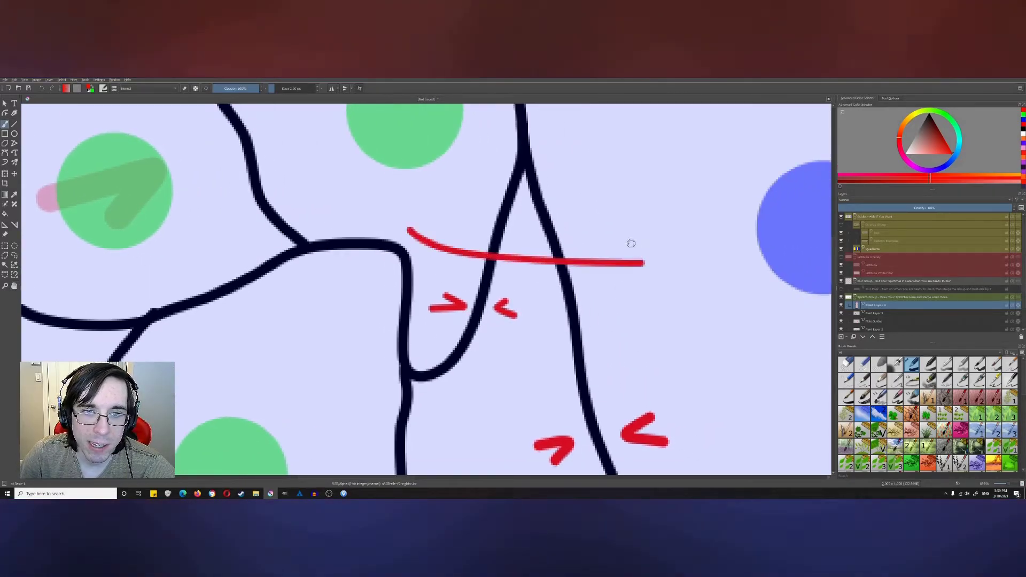
Undo the trial red arcs and arrow, then add a small hooked red shear mark.
key(ctrl+z)
drag(478, 382, 475, 281)
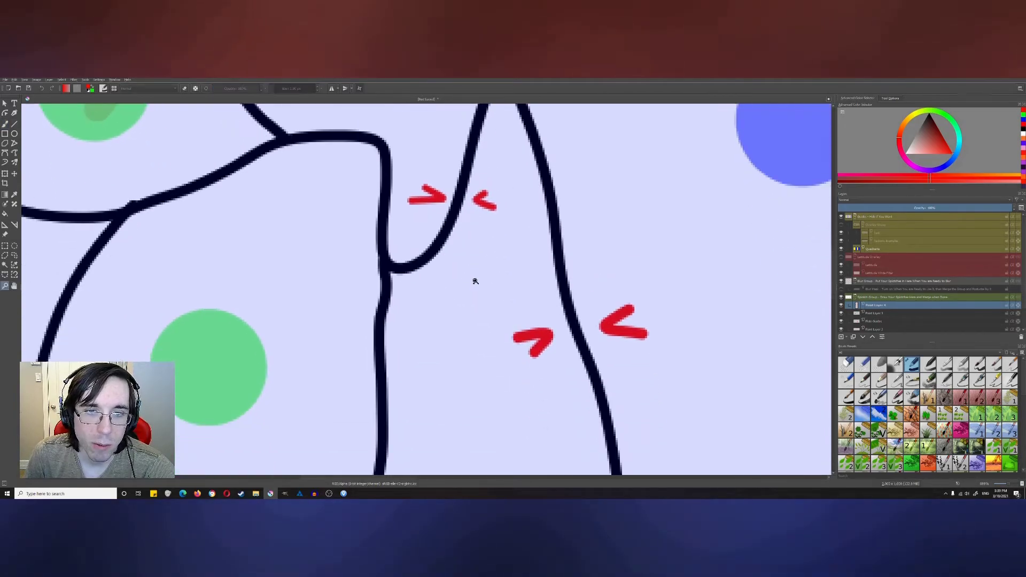
scroll(553, 204, up, 3)
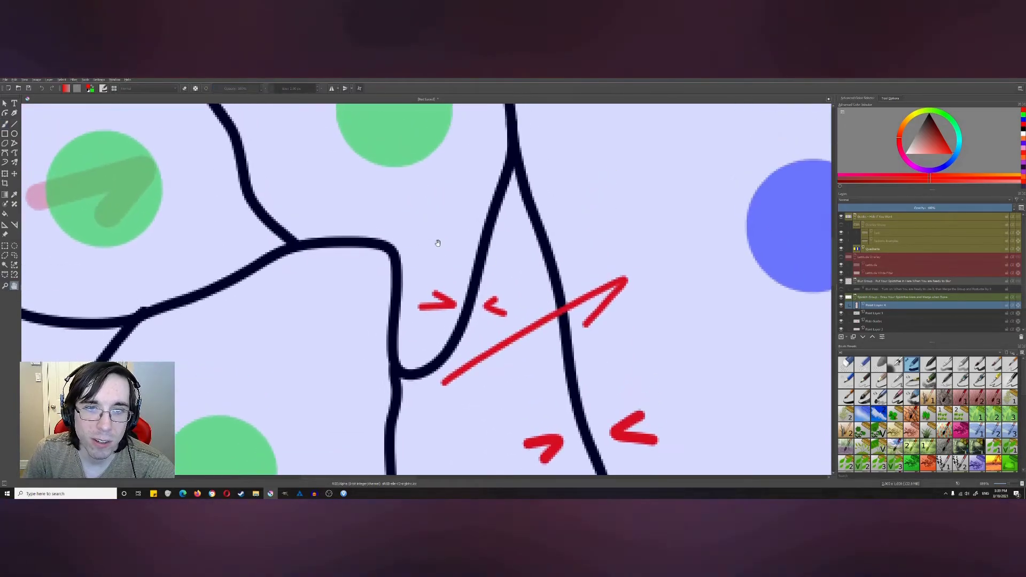
key(ctrl+z)
mouse_move(428, 218)
mouse_down()
mouse_move(458, 264)
mouse_move(427, 216)
mouse_up()
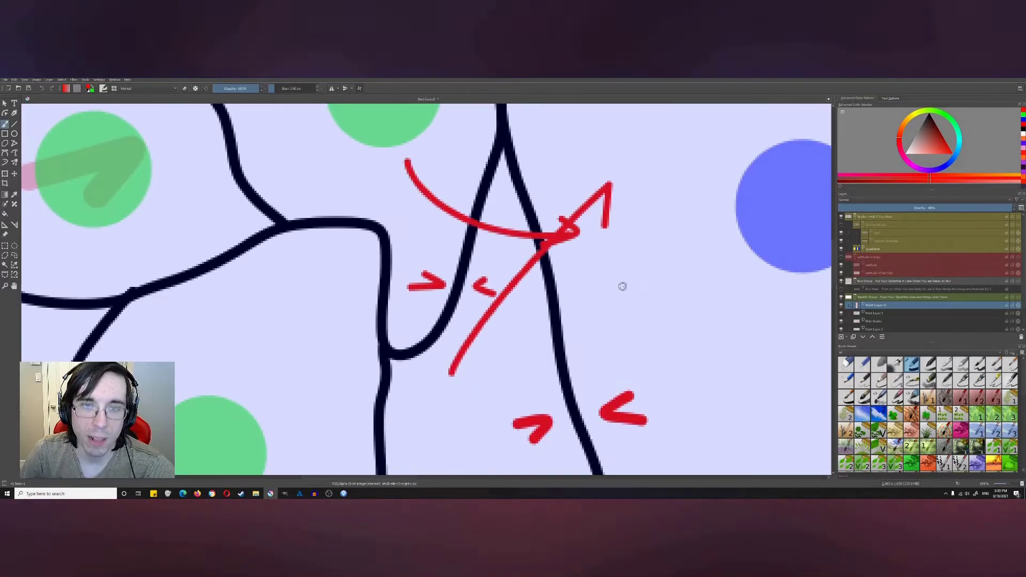
key(ctrl+z)
scroll(534, 254, down, 3)
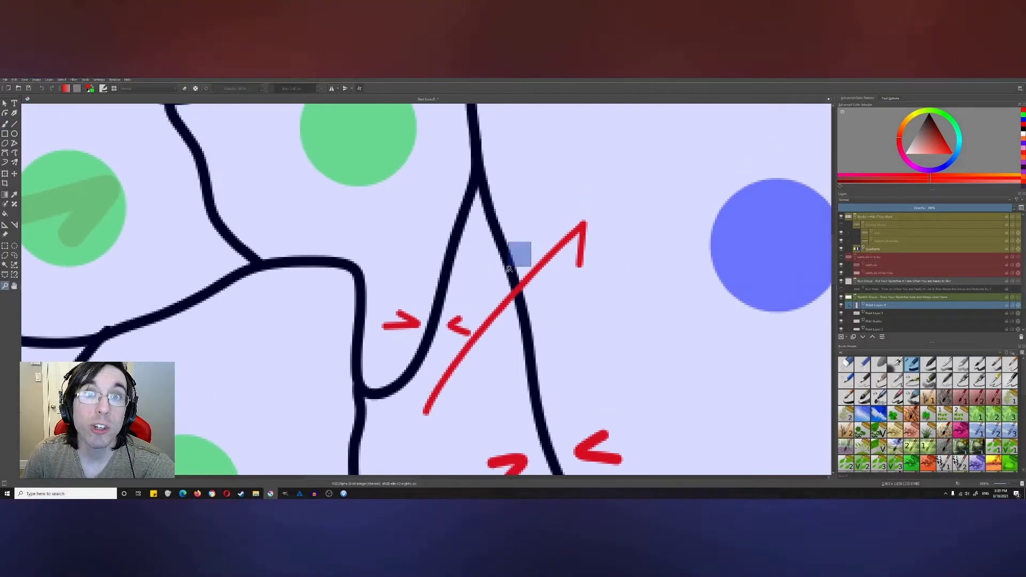
drag(538, 274, 693, 279)
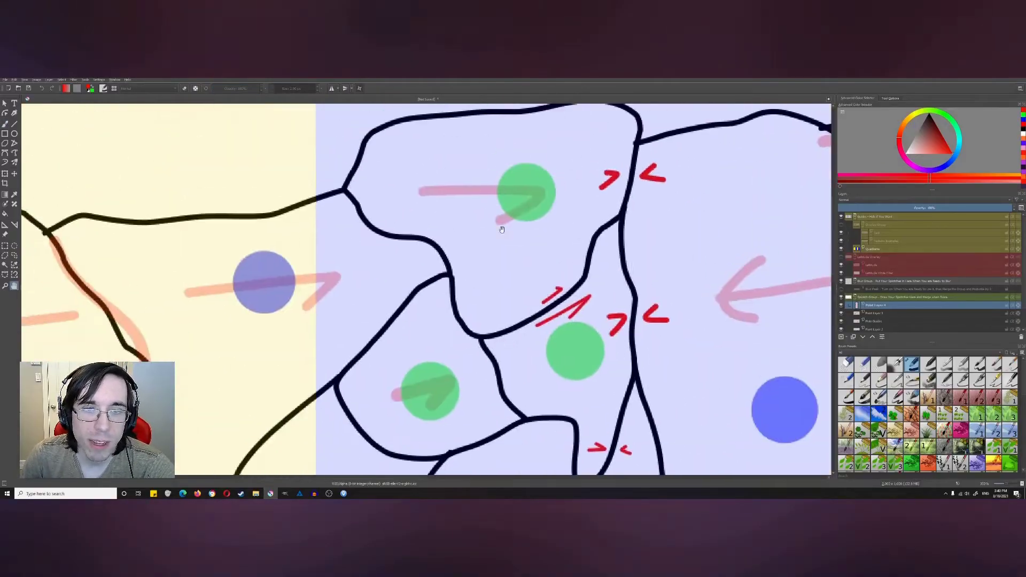
mouse_move(452, 246)
mouse_down()
mouse_move(471, 293)
mouse_move(454, 299)
mouse_up()
mouse_move(512, 298)
mouse_down()
mouse_move(595, 298)
mouse_move(582, 273)
mouse_up()
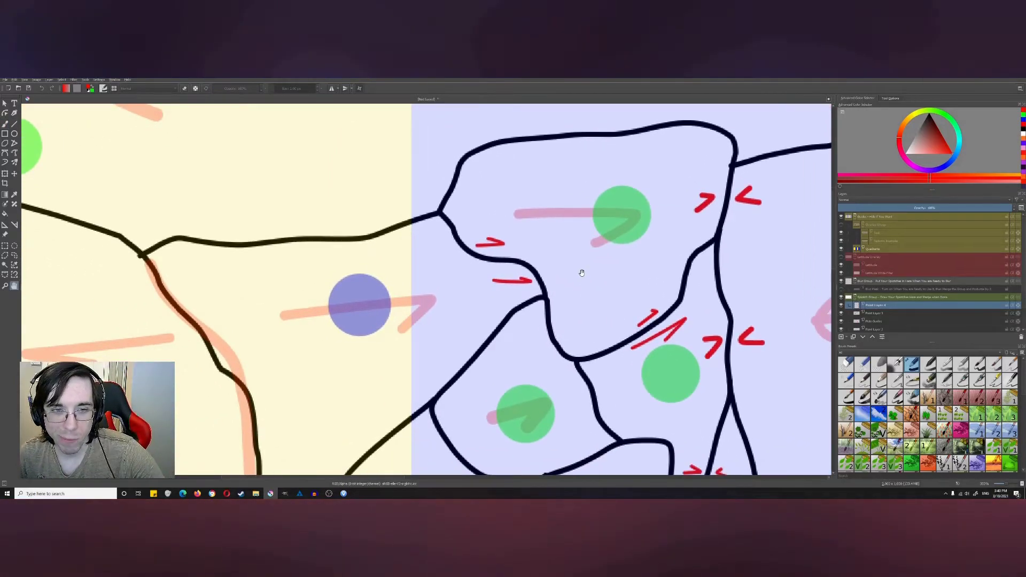
Pan across the central plates with the brush to add red markers along the lower boundary.
drag(593, 292, 551, 288)
key(b)
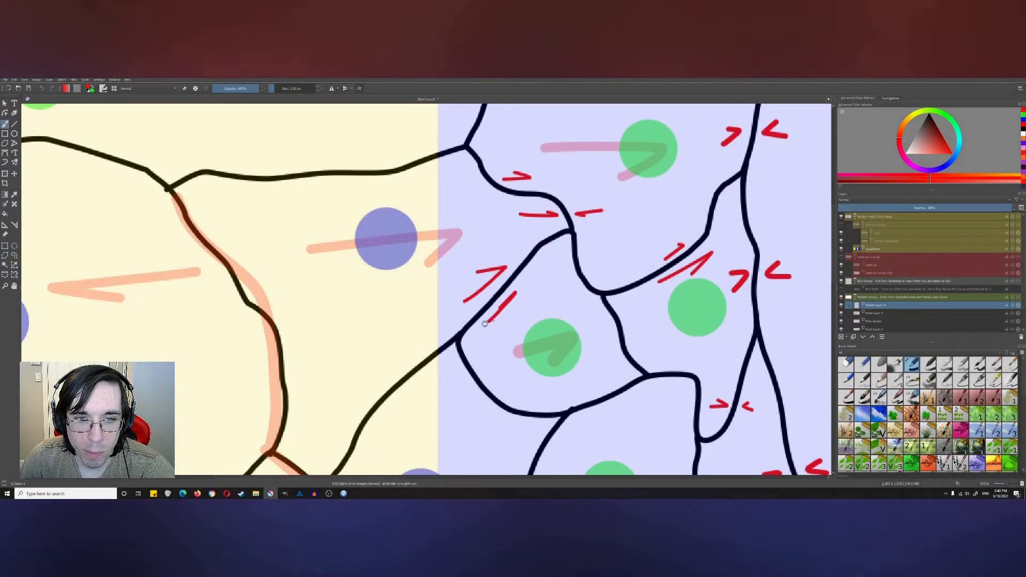
mouse_move(546, 258)
mouse_down()
mouse_move(443, 217)
mouse_move(439, 132)
mouse_move(370, 228)
mouse_move(455, 147)
mouse_move(531, 258)
mouse_up()
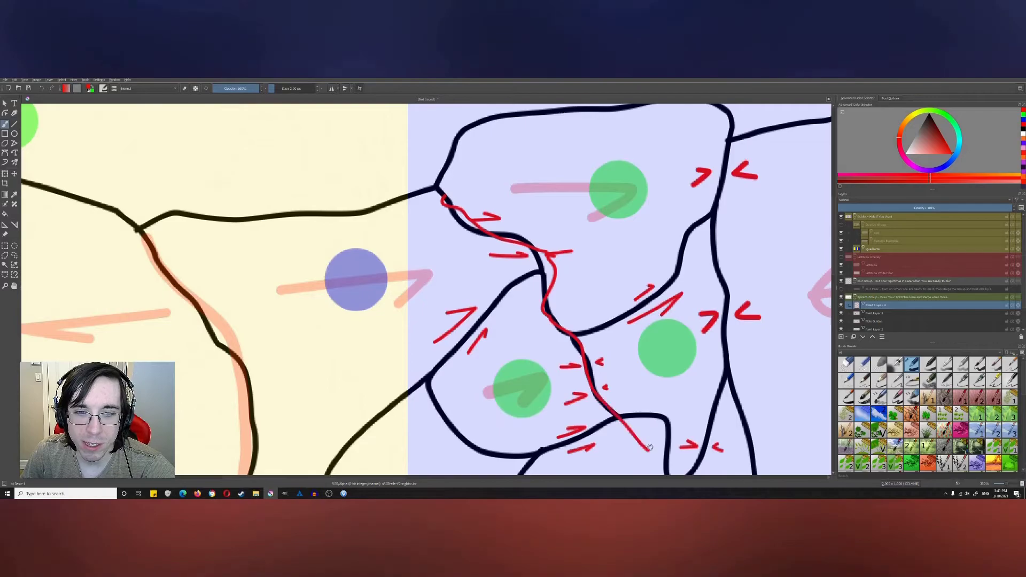
drag(639, 424, 595, 422)
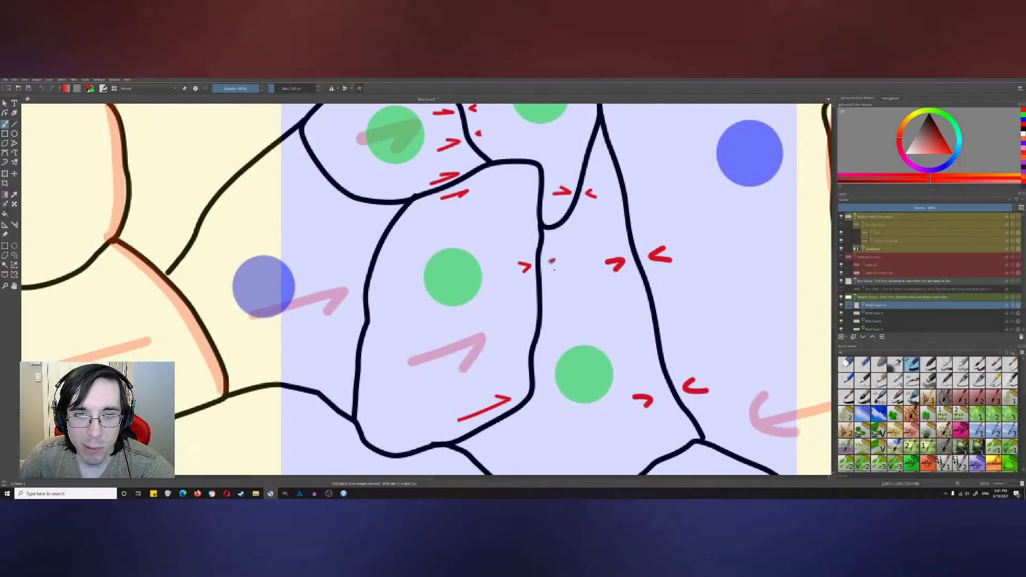
mouse_move(551, 260)
mouse_down()
mouse_move(497, 328)
mouse_move(502, 291)
mouse_move(563, 243)
mouse_move(671, 351)
mouse_move(675, 300)
mouse_move(668, 320)
mouse_move(645, 303)
mouse_up()
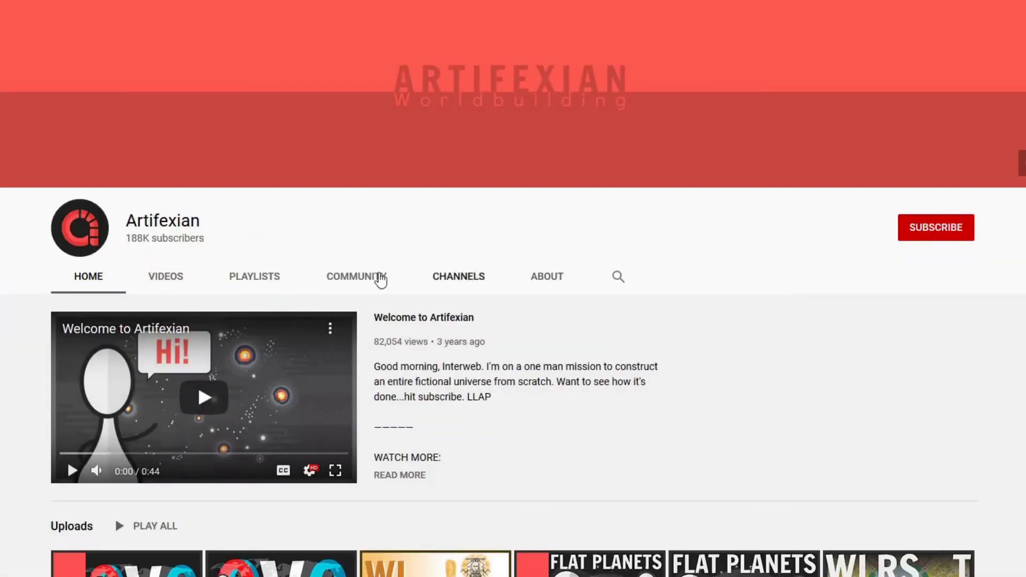
Open the Artifexian channel's Videos, then its Playlists listing Rivers, Atlas Mapping, Oceans and Planets.
click(167, 276)
scroll(675, 259, down, 8)
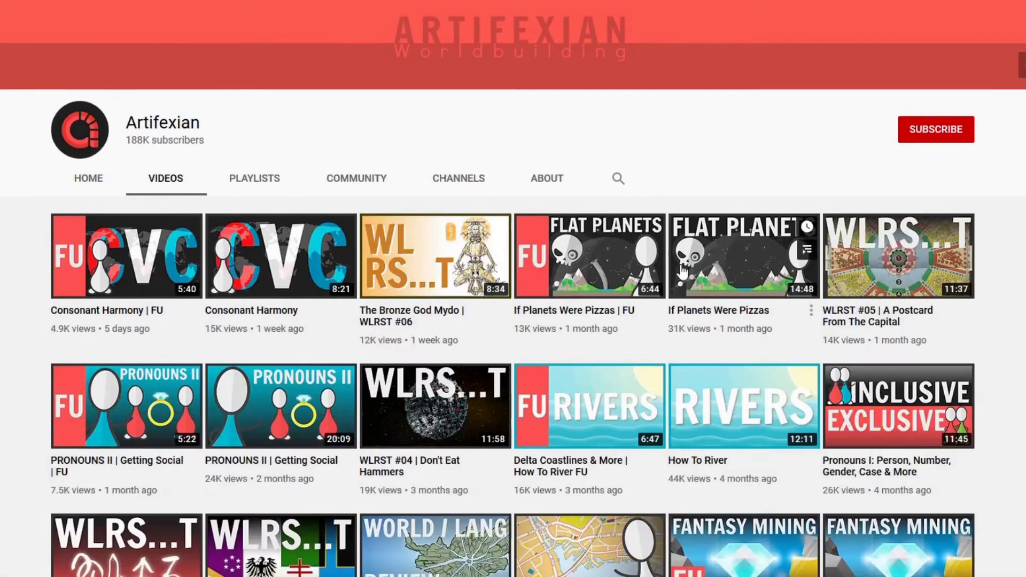
scroll(677, 267, up, 6)
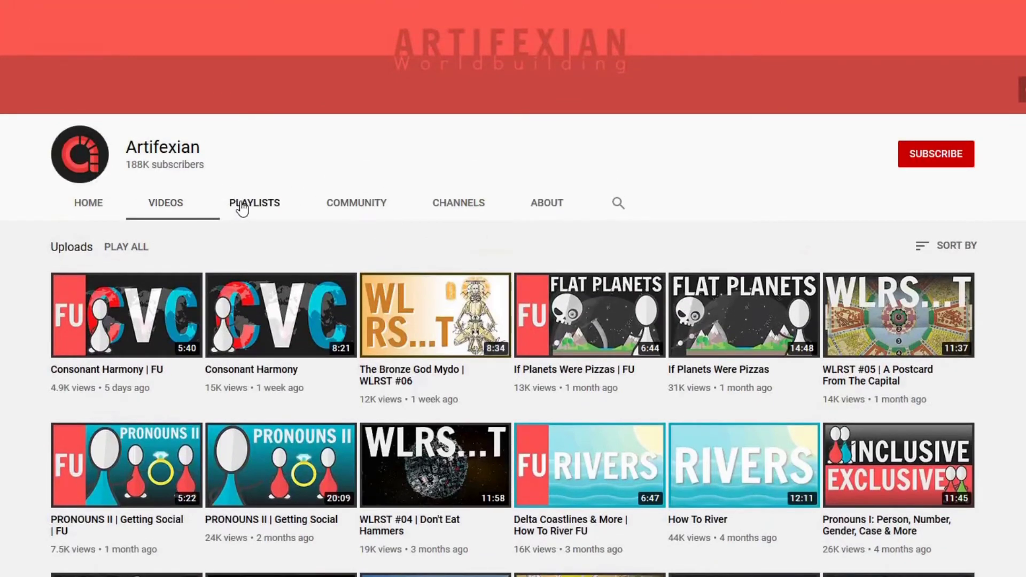
click(241, 206)
scroll(735, 206, down, 4)
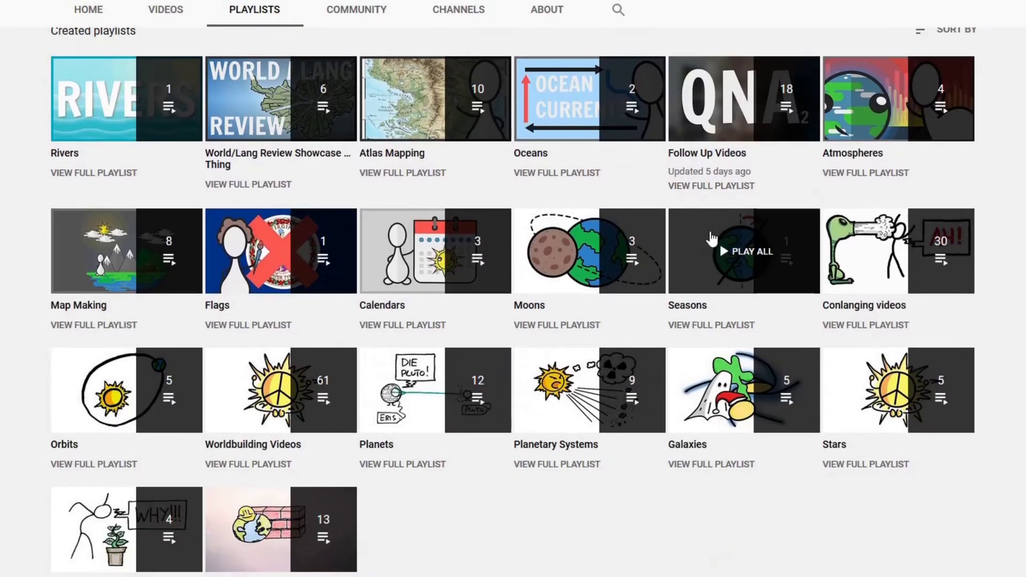